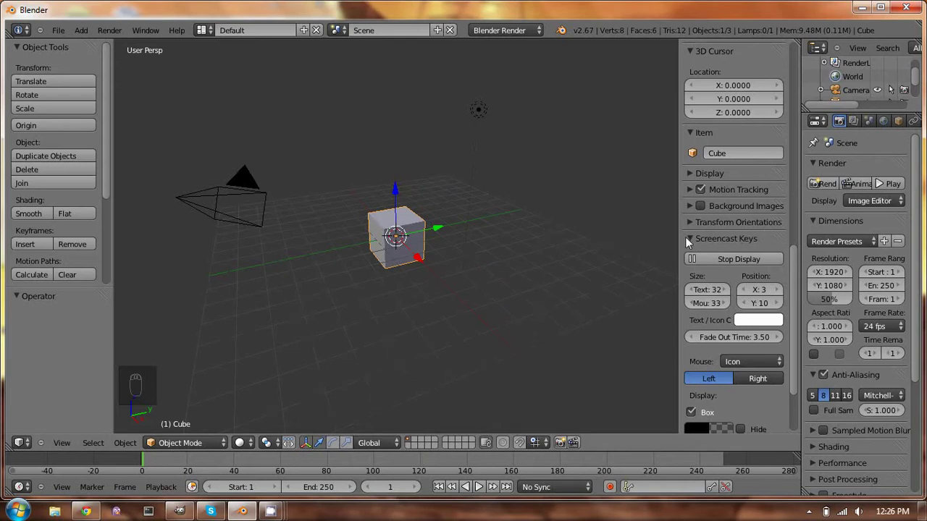
Hide the tool shelf and side panel, widen the Properties editor, and switch to Front Orthographic view
{"action": "key", "text": "t"}
{"action": "key", "text": "n"}
{"action": "left_click_drag", "start_coordinate": [802, 217], "coordinate": [717, 220]}
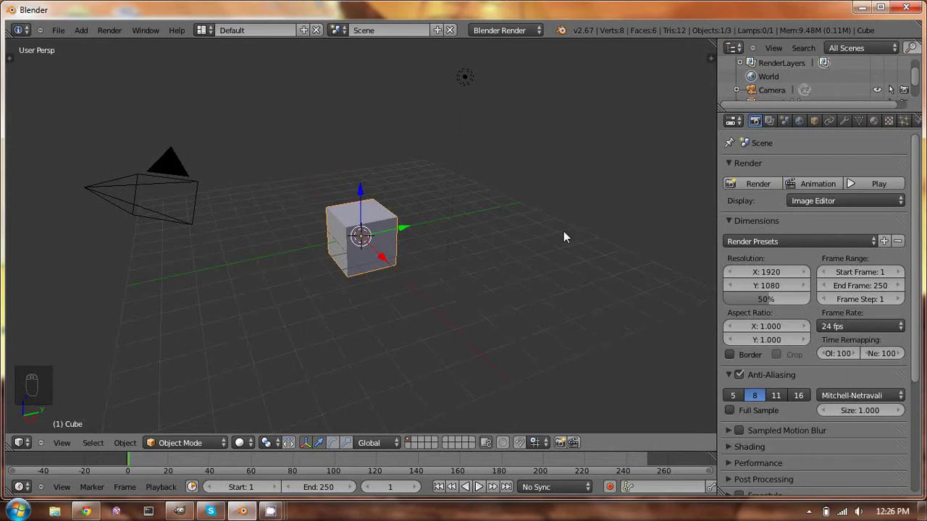
{"action": "key", "text": "KP_5"}
{"action": "key", "text": "KP_1"}
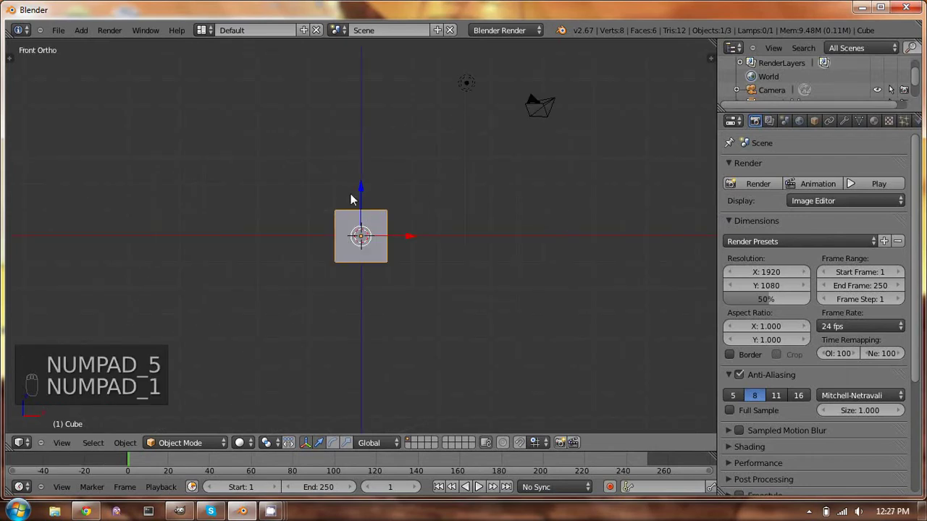
Add a mesh plane and scale it up into a wide ground
{"action": "key", "text": "shift+a"}
{"action": "left_click", "coordinate": [480, 203]}
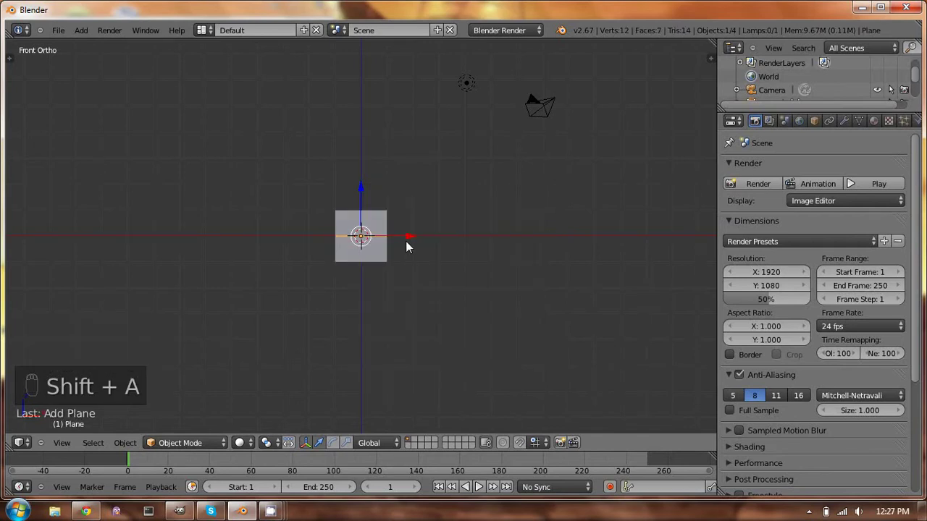
{"action": "key", "text": "s"}
{"action": "left_click", "coordinate": [526, 255]}
{"action": "key", "text": "s"}
{"action": "left_click", "coordinate": [598, 254]}
Raise the cube above the plane and duplicate it, spacing the copy along X
{"action": "right_click_drag", "start_coordinate": [353, 224], "coordinate": [353, 67]}
{"action": "middle_click_drag", "start_coordinate": [392, 92], "coordinate": [410, 132], "text": "shift"}
{"action": "key", "text": "shift+d"}
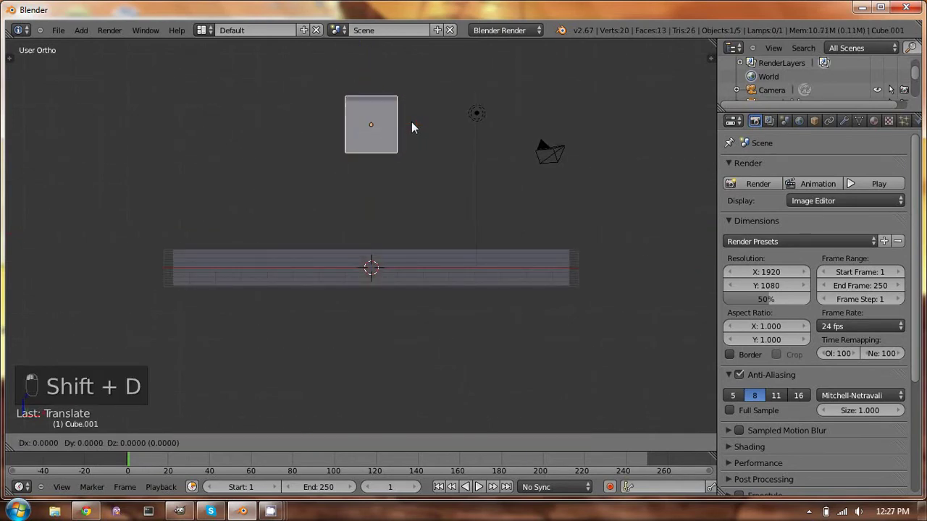
{"action": "left_click", "coordinate": [413, 125]}
{"action": "left_click_drag", "start_coordinate": [414, 126], "coordinate": [601, 129]}
Move the lamp higher and to the right of the cubes
{"action": "right_click", "coordinate": [371, 130]}
{"action": "right_click", "coordinate": [476, 116]}
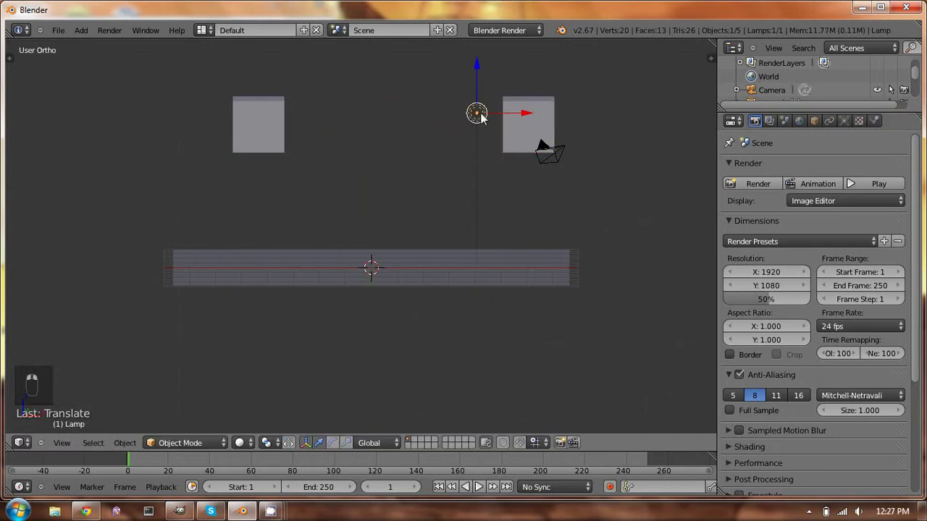
{"action": "left_click_drag", "start_coordinate": [481, 118], "coordinate": [481, 75]}
{"action": "middle_click_drag", "start_coordinate": [505, 95], "coordinate": [525, 172], "text": "shift"}
{"action": "left_click_drag", "start_coordinate": [527, 145], "coordinate": [622, 105]}
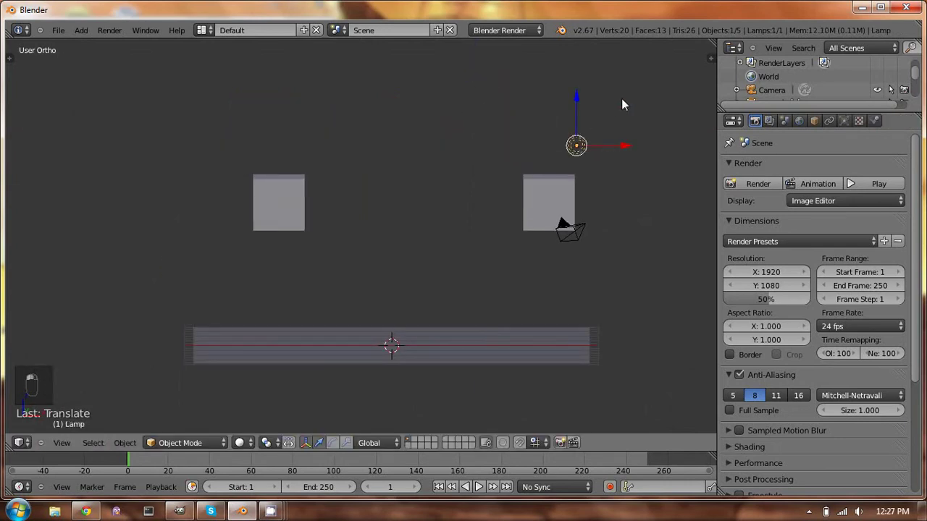
Change the lamp type to Sun and enable Sky
{"action": "key", "text": "r"}
{"action": "right_click", "coordinate": [659, 148]}
{"action": "left_click", "coordinate": [844, 121]}
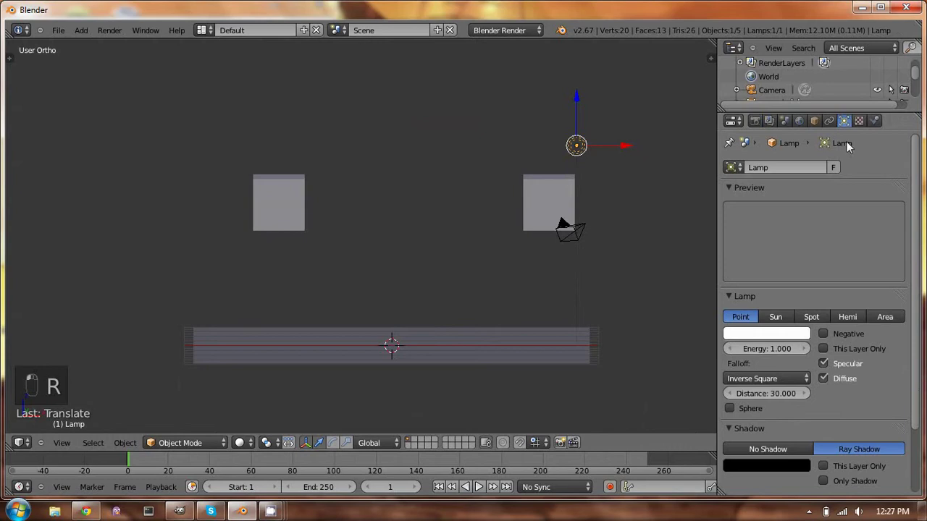
{"action": "left_click", "coordinate": [773, 316]}
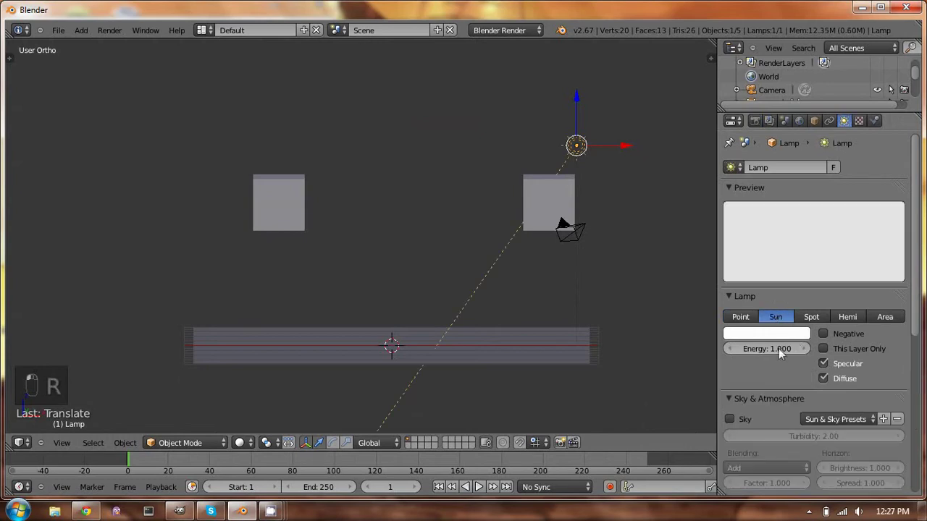
{"action": "left_click", "coordinate": [729, 419]}
{"action": "scroll", "coordinate": [731, 412], "scroll_direction": "down", "scroll_amount": 3}
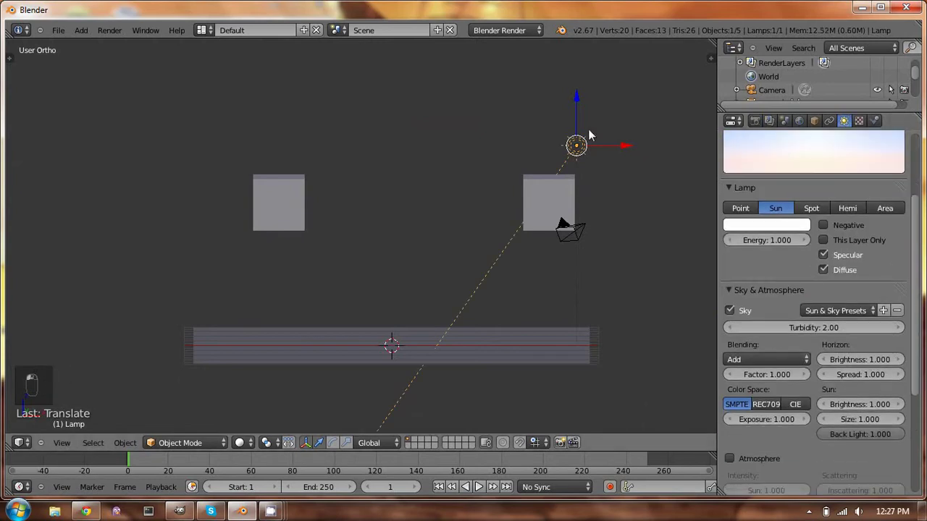
Reposition the sun lamp and rotate it to angle its light over the cubes
{"action": "key", "text": "r"}
{"action": "left_click", "coordinate": [609, 160]}
{"action": "middle_click_drag", "start_coordinate": [609, 160], "coordinate": [469, 207]}
{"action": "key", "text": "g"}
{"action": "left_click", "coordinate": [438, 227]}
{"action": "key", "text": "r"}
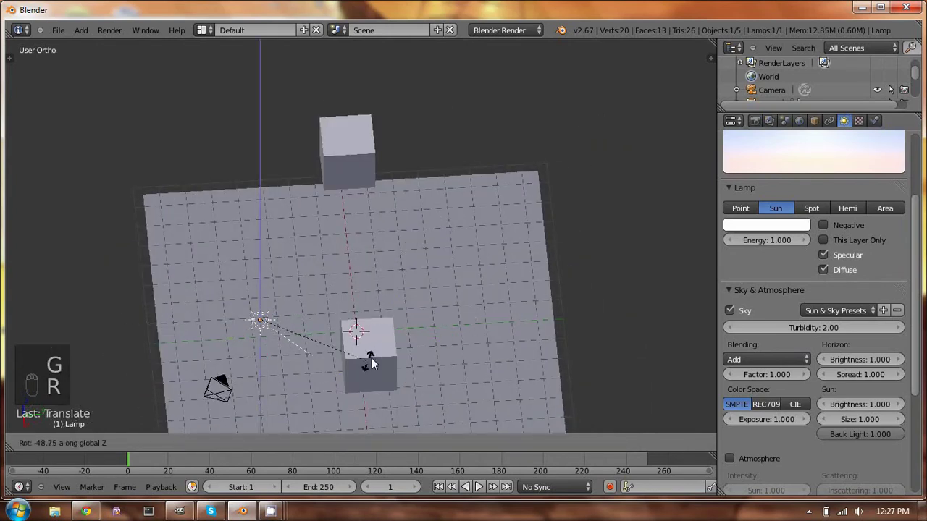
{"action": "left_click", "coordinate": [371, 323]}
{"action": "middle_click_drag", "start_coordinate": [371, 323], "coordinate": [485, 318]}
{"action": "key", "text": "r"}
{"action": "key", "text": "r"}
{"action": "left_click", "coordinate": [554, 300]}
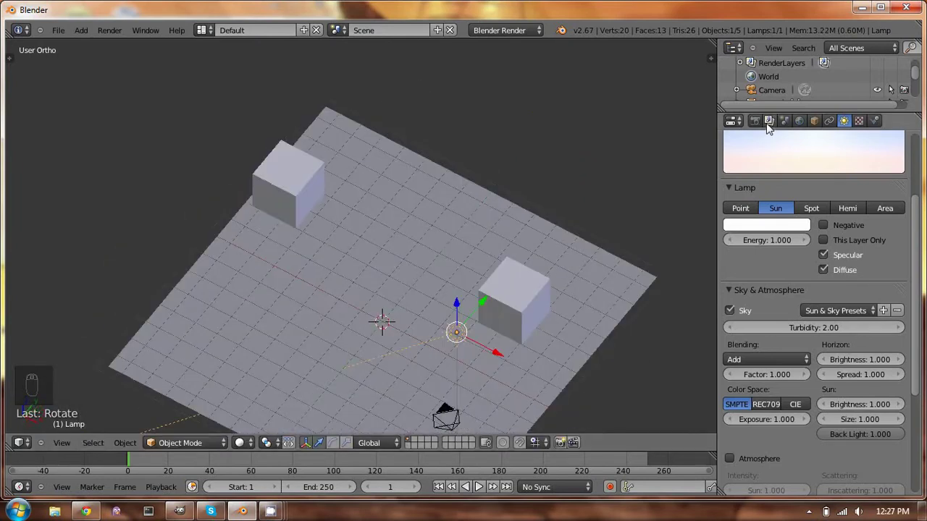
Enable Ambient Occlusion in the World settings with a factor of 0.10
{"action": "left_click", "coordinate": [799, 120]}
{"action": "left_click", "coordinate": [762, 386]}
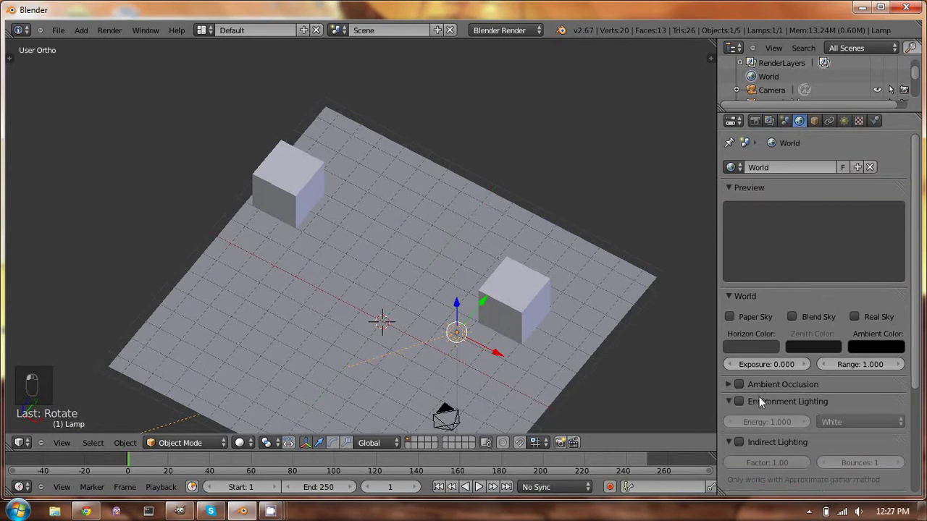
{"action": "left_click", "coordinate": [737, 385]}
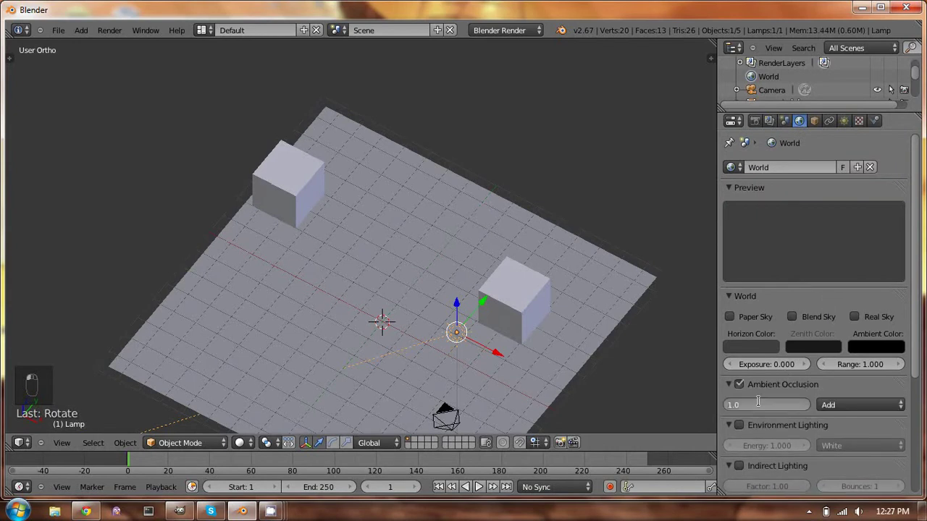
{"action": "key", "text": "Return"}
{"action": "middle_click_drag", "start_coordinate": [618, 280], "coordinate": [529, 223]}
{"action": "right_click", "coordinate": [536, 211]}
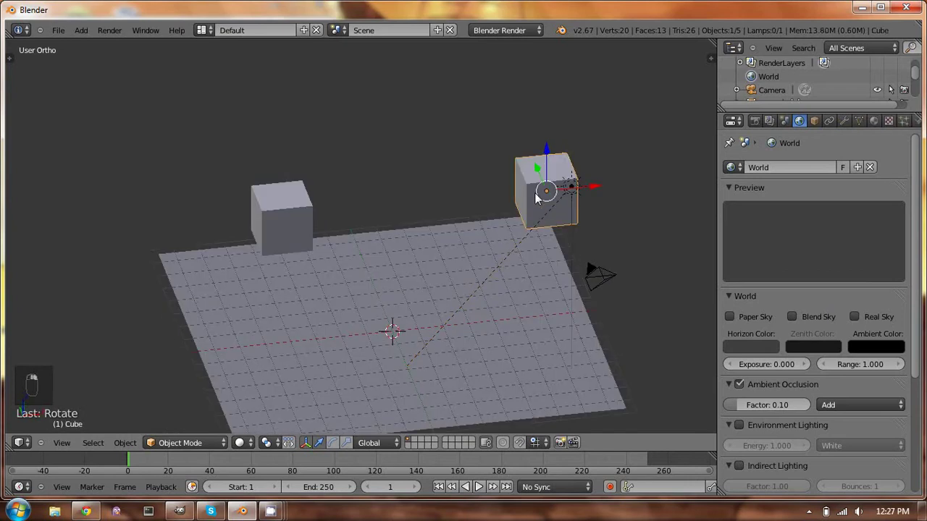
Set the right cube's material diffuse colour to red
{"action": "left_click", "coordinate": [874, 121]}
{"action": "left_click", "coordinate": [785, 381]}
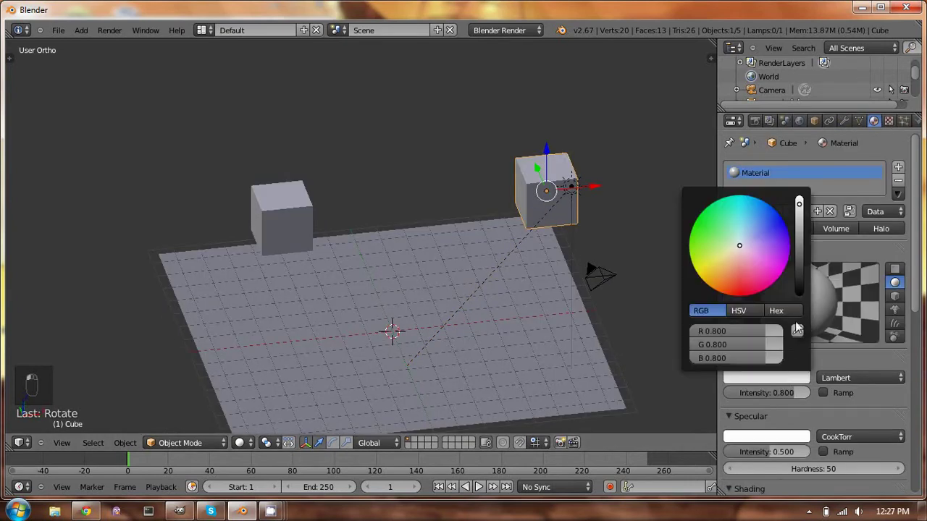
{"action": "left_click_drag", "start_coordinate": [750, 263], "coordinate": [741, 298]}
Give the left cube a separate blue material and set the red cube's specular intensity to 0
{"action": "right_click", "coordinate": [307, 219]}
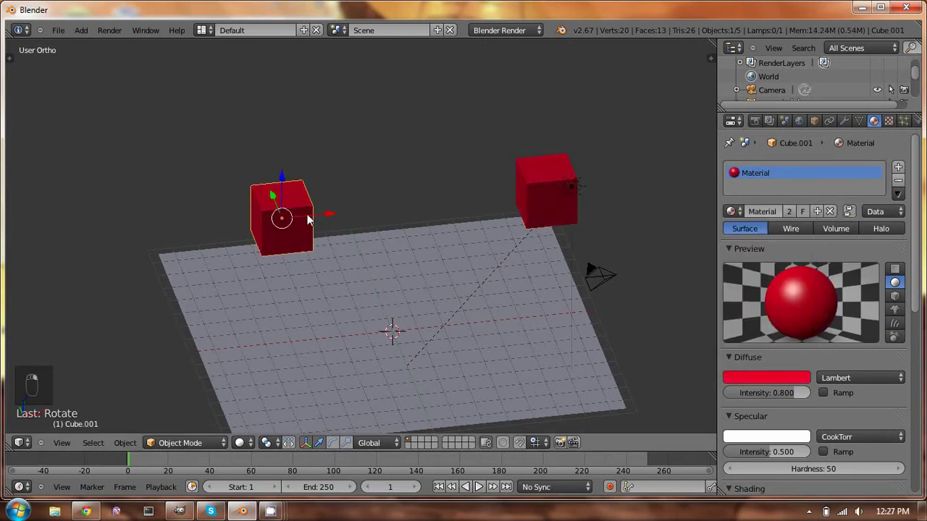
{"action": "left_click", "coordinate": [788, 211]}
{"action": "left_click", "coordinate": [793, 377]}
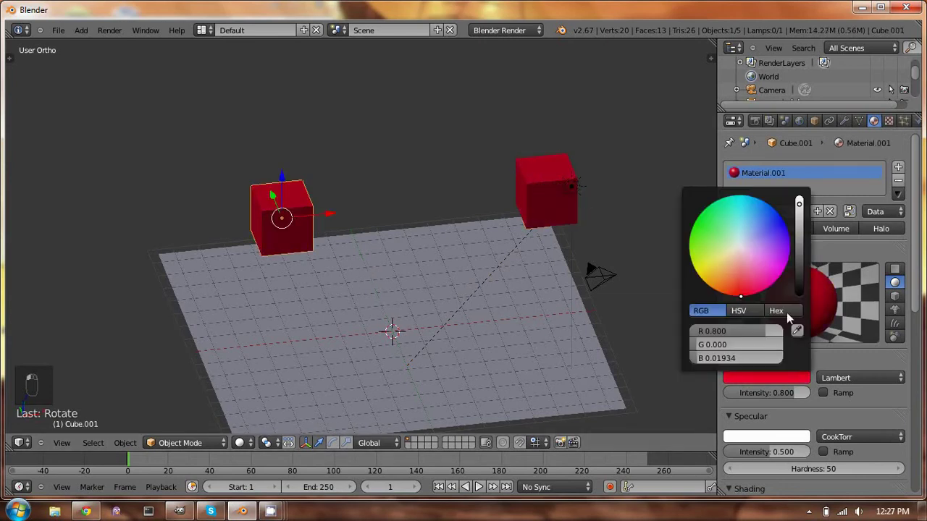
{"action": "left_click_drag", "start_coordinate": [746, 291], "coordinate": [782, 217]}
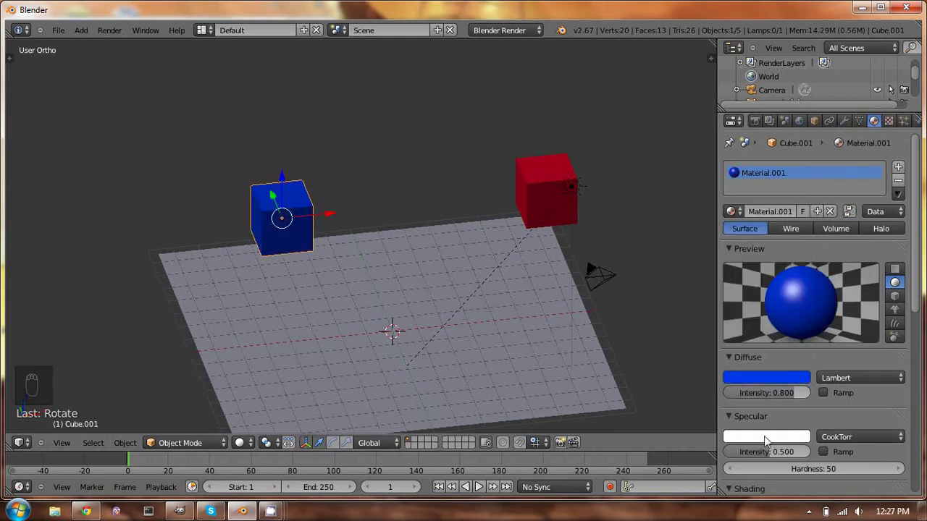
{"action": "right_click", "coordinate": [534, 185]}
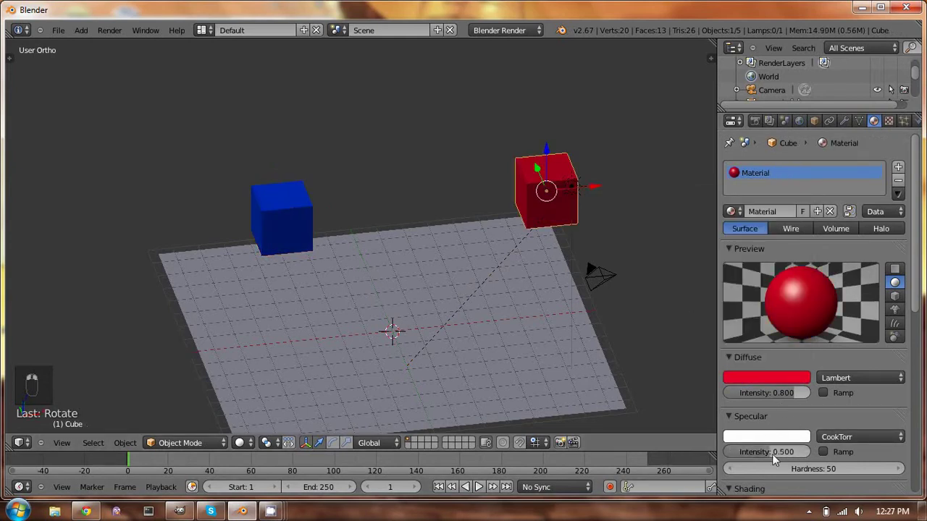
{"action": "left_click_drag", "start_coordinate": [767, 453], "coordinate": [673, 457]}
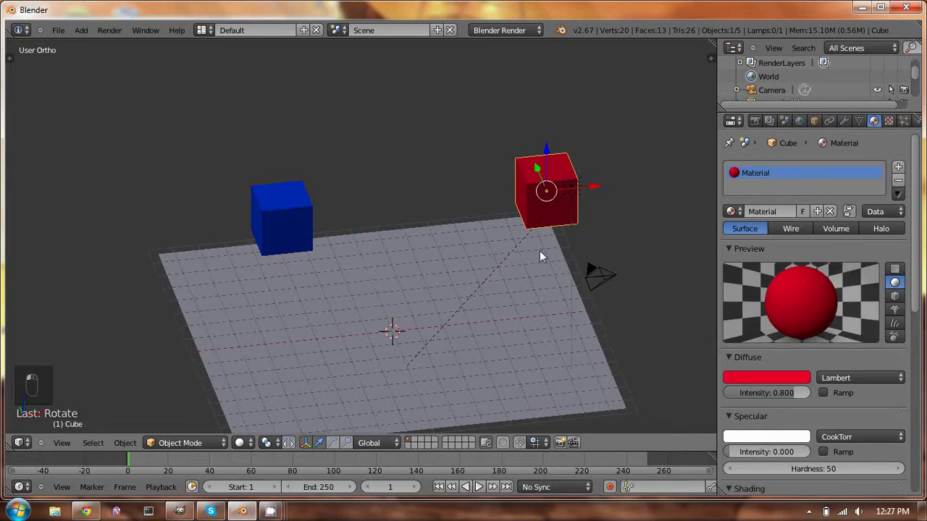
Align the camera to the front view and nudge it to frame both cubes
{"action": "key", "text": "KP_1"}
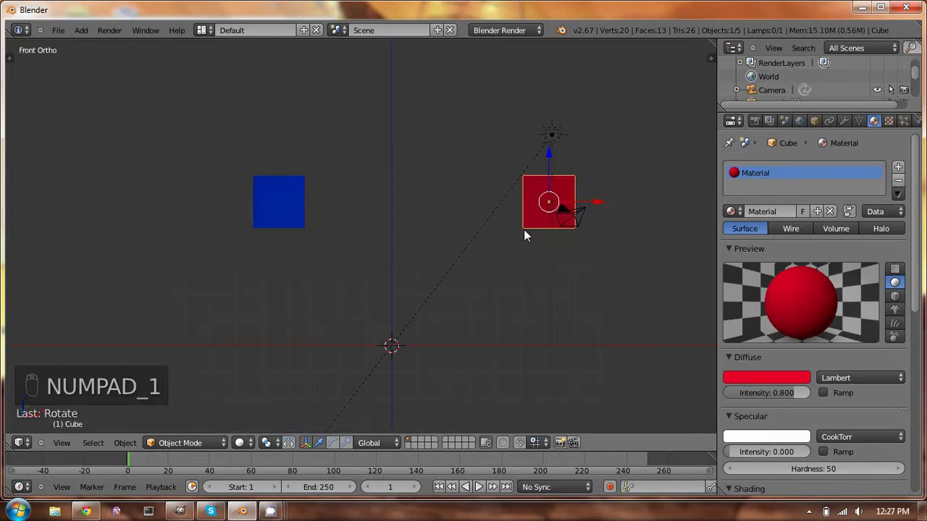
{"action": "key", "text": "ctrl+alt+KP_0"}
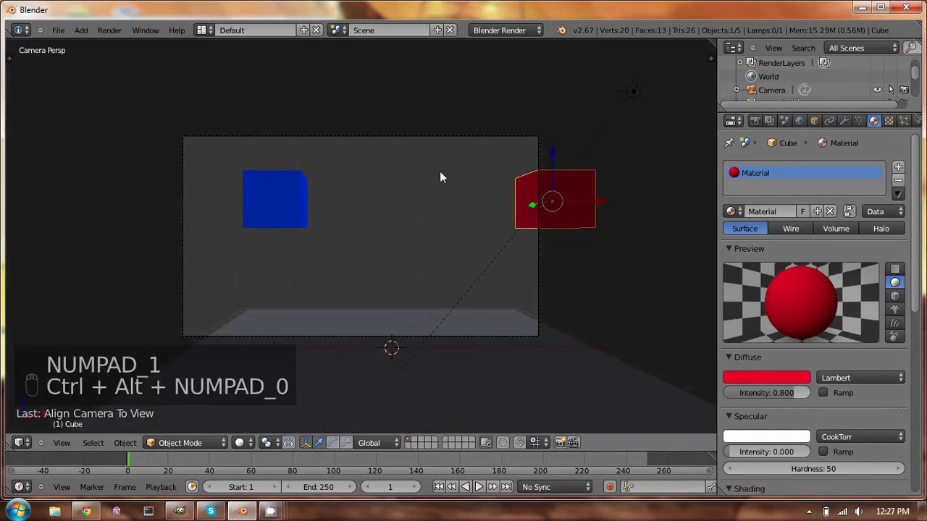
{"action": "right_click", "coordinate": [420, 141]}
{"action": "key", "text": "g"}
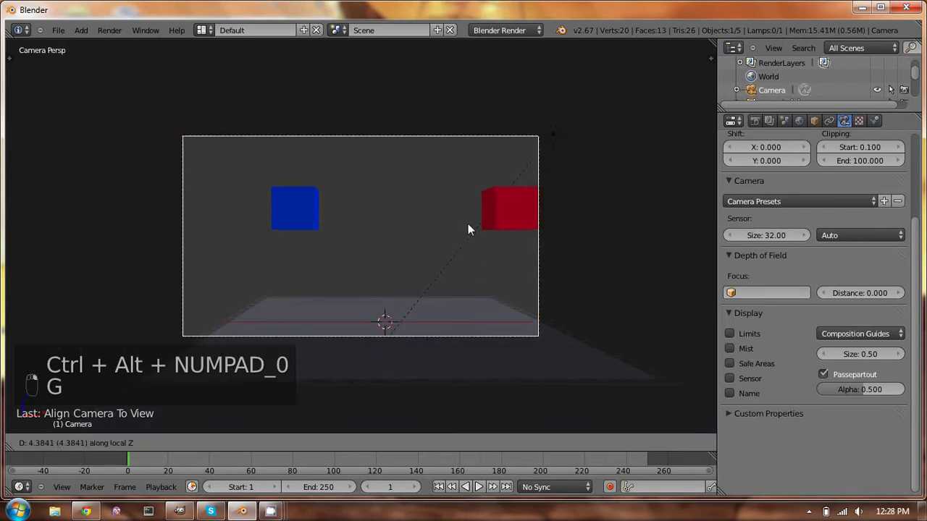
{"action": "left_click", "coordinate": [478, 227]}
{"action": "key", "text": "g"}
{"action": "left_click", "coordinate": [572, 238]}
{"action": "key", "text": "g"}
{"action": "left_click", "coordinate": [472, 337]}
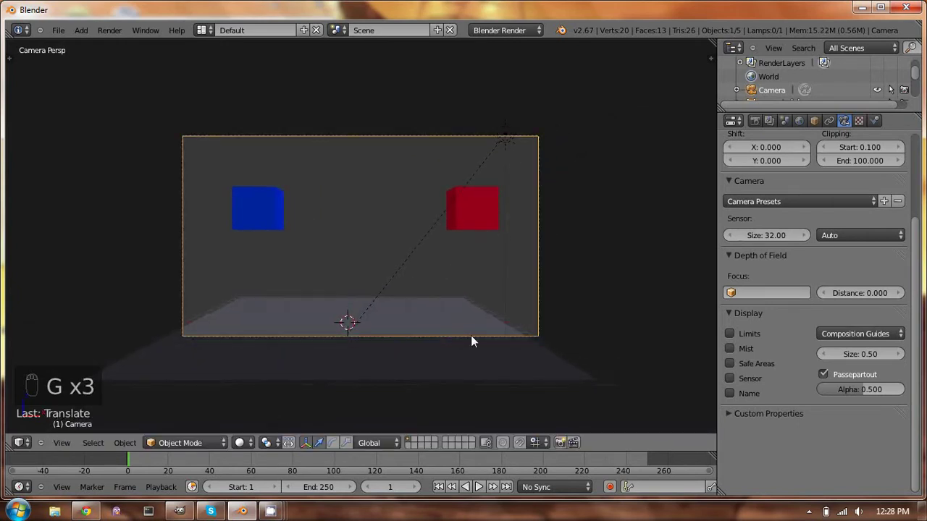
Scale the ground plane much wider along the X axis
{"action": "right_click", "coordinate": [471, 341]}
{"action": "key", "text": "s"}
{"action": "key", "text": "x"}
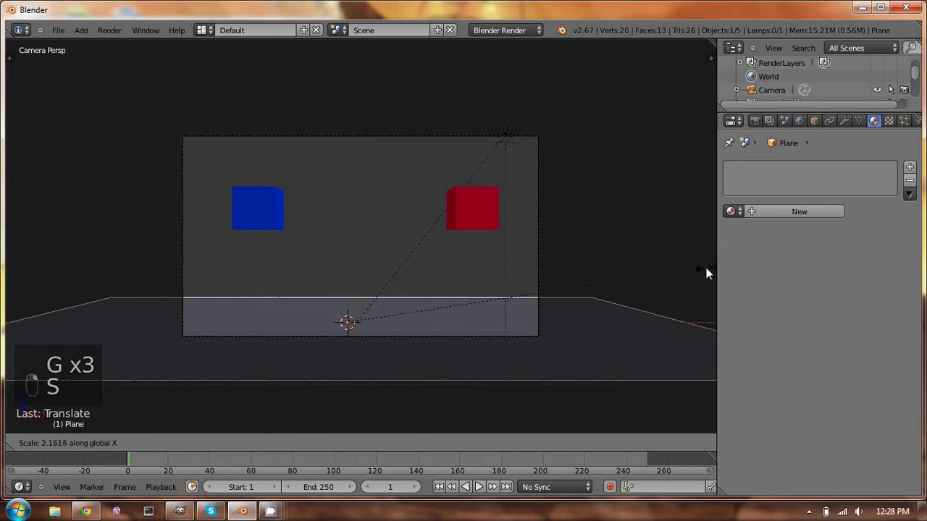
{"action": "left_click", "coordinate": [710, 272]}
{"action": "middle_click_drag", "start_coordinate": [472, 233], "coordinate": [422, 239]}
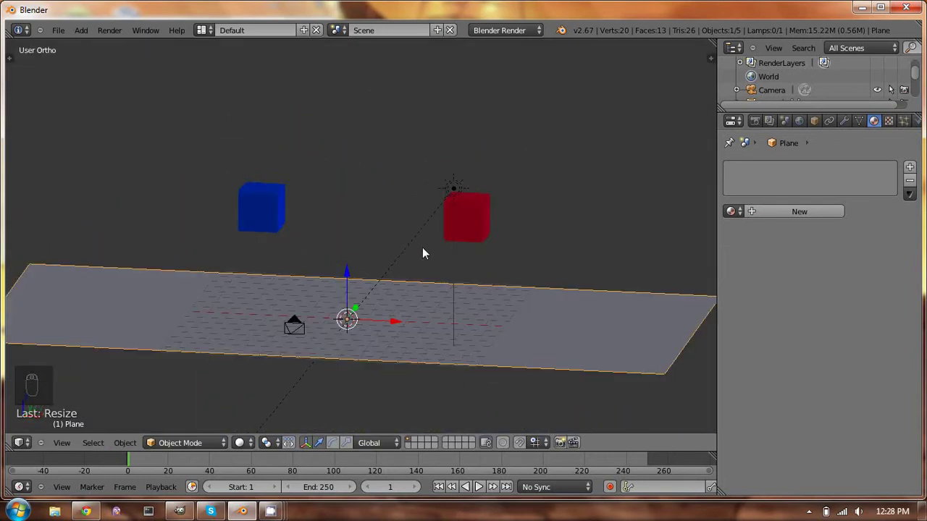
Add a Rigid Body to the plane with Type set to Passive and Collision Margin ticked
{"action": "key", "text": "KP_0"}
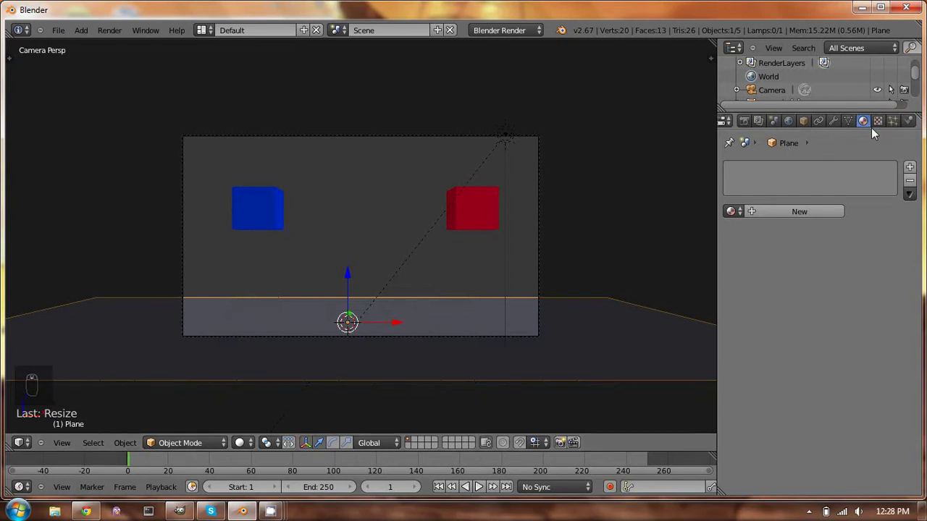
{"action": "left_click", "coordinate": [909, 121]}
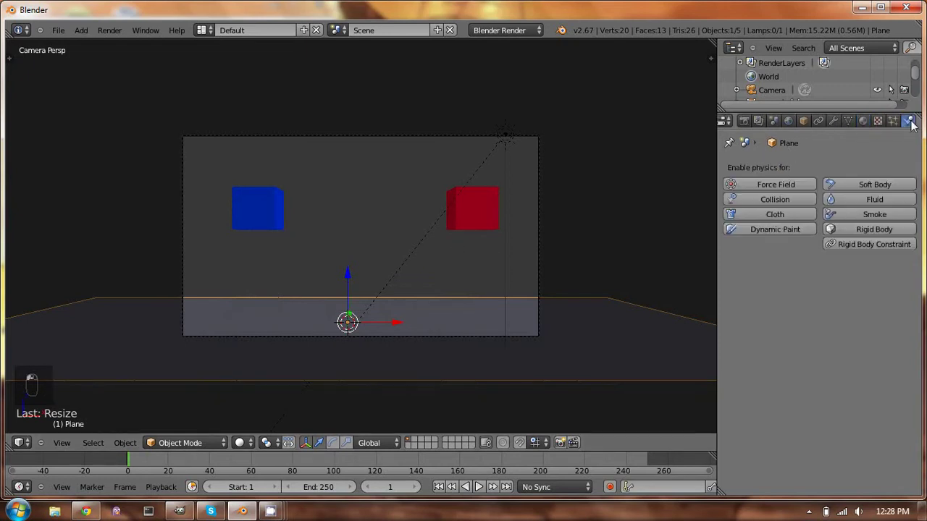
{"action": "left_click", "coordinate": [876, 229]}
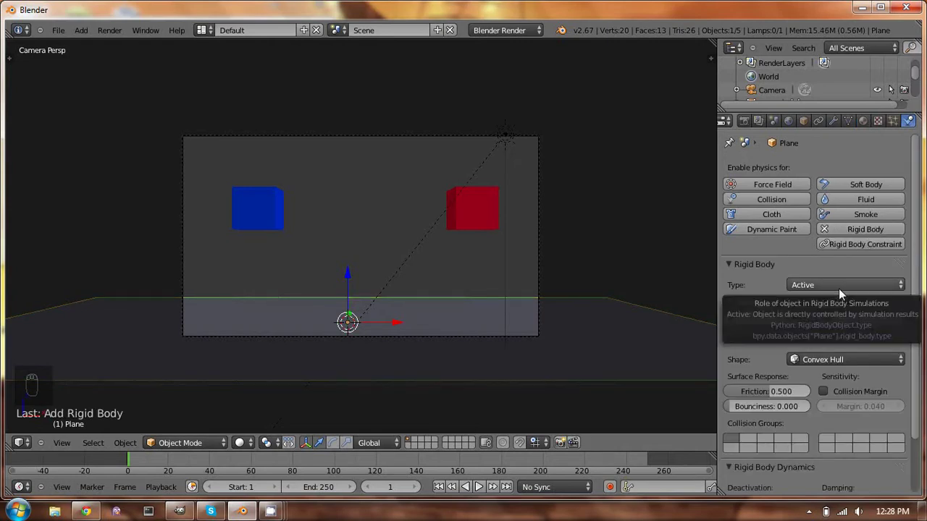
{"action": "left_click", "coordinate": [819, 285]}
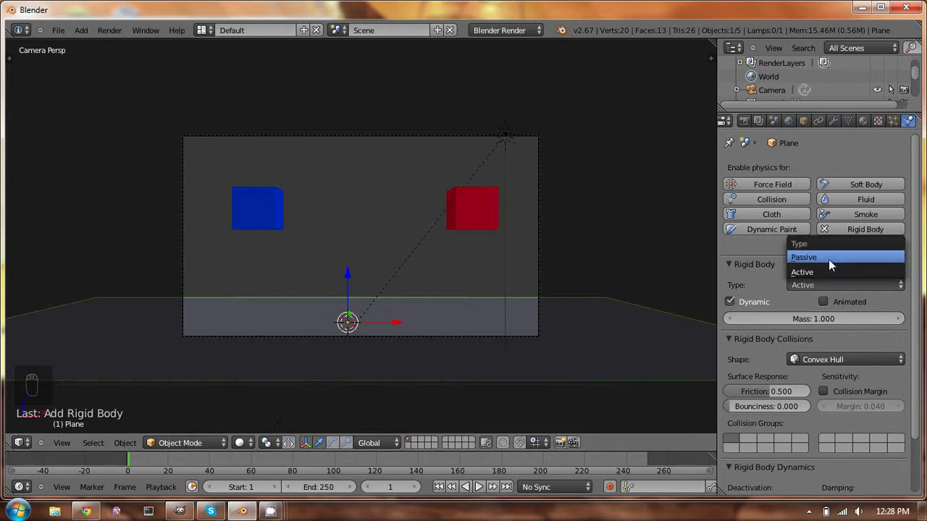
{"action": "left_click", "coordinate": [829, 259]}
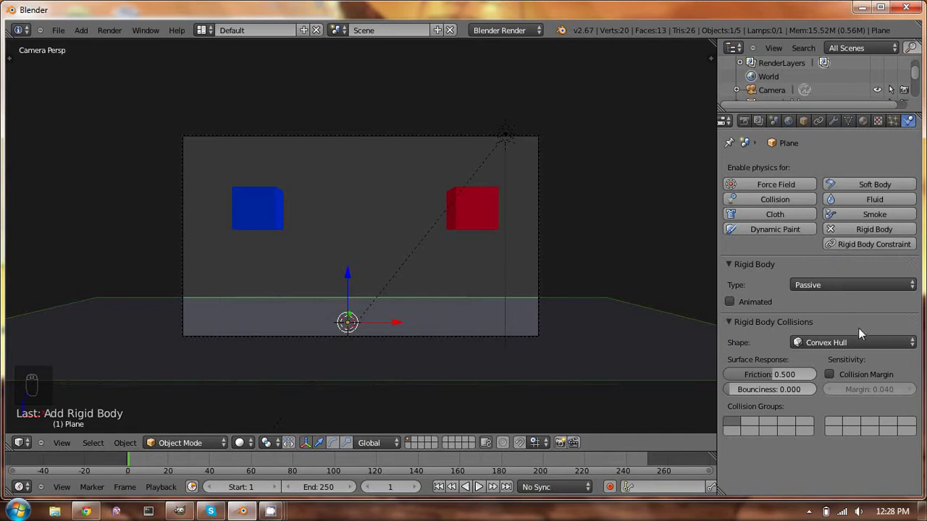
{"action": "left_click", "coordinate": [863, 375]}
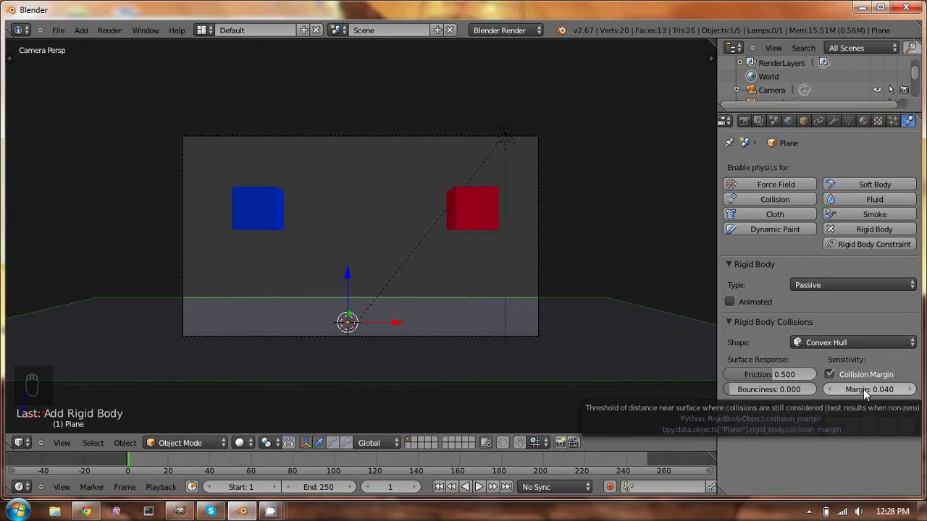
Add Rigid Body physics to the red cube and the blue cube
{"action": "right_click", "coordinate": [477, 217]}
{"action": "right_click", "coordinate": [403, 313]}
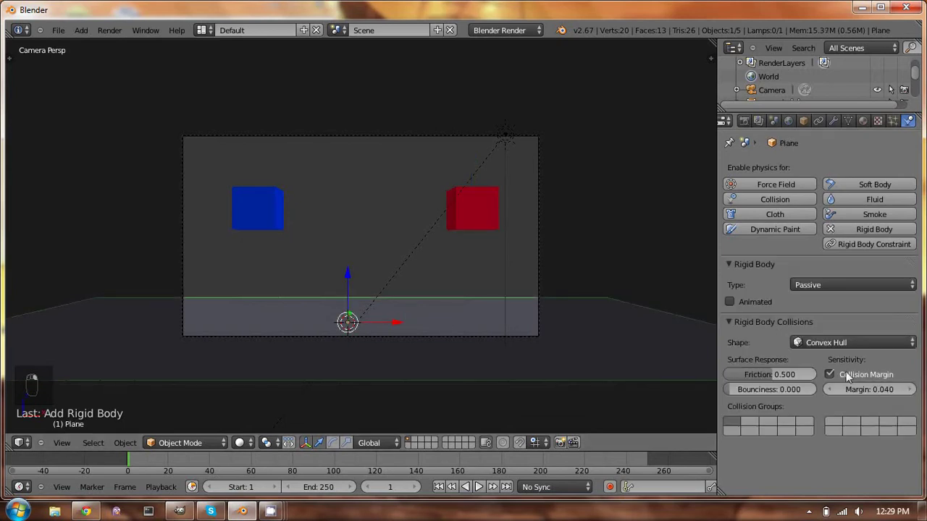
{"action": "right_click", "coordinate": [484, 220]}
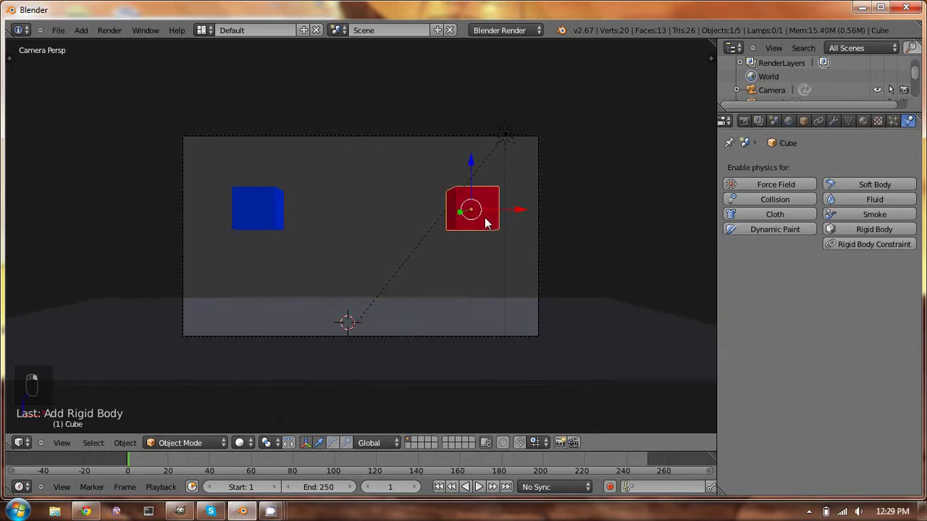
{"action": "left_click", "coordinate": [857, 230]}
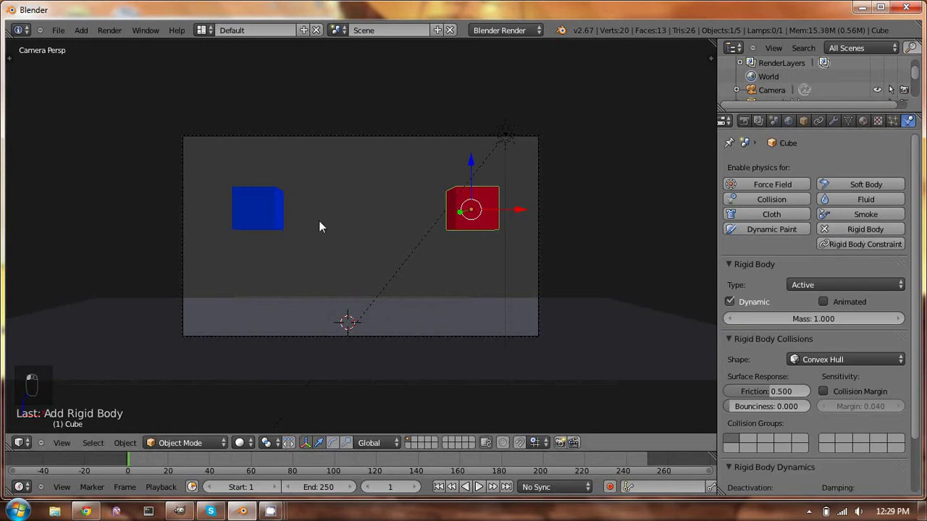
{"action": "right_click", "coordinate": [242, 211]}
{"action": "left_click", "coordinate": [862, 229]}
Keep both cubes' type Active and tick Collision Margin on each
{"action": "right_click", "coordinate": [487, 212]}
{"action": "left_click", "coordinate": [814, 286]}
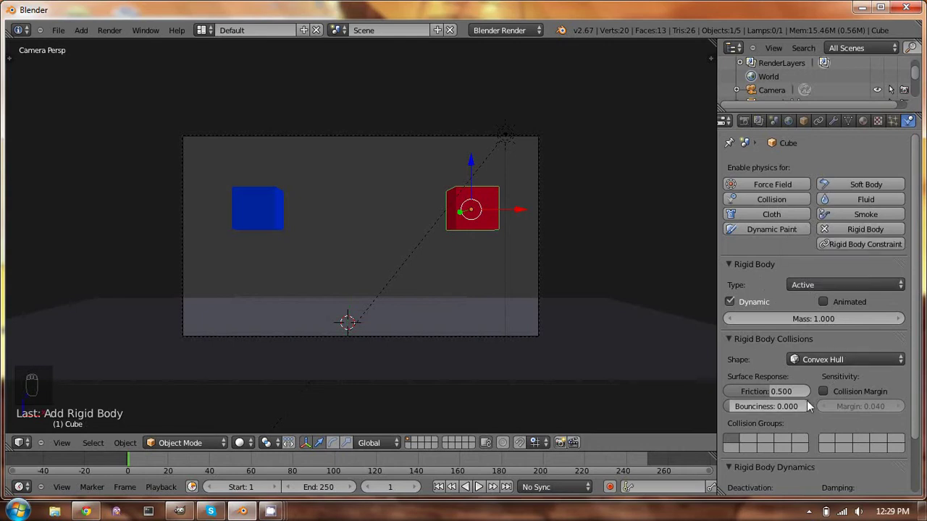
{"action": "left_click", "coordinate": [848, 385]}
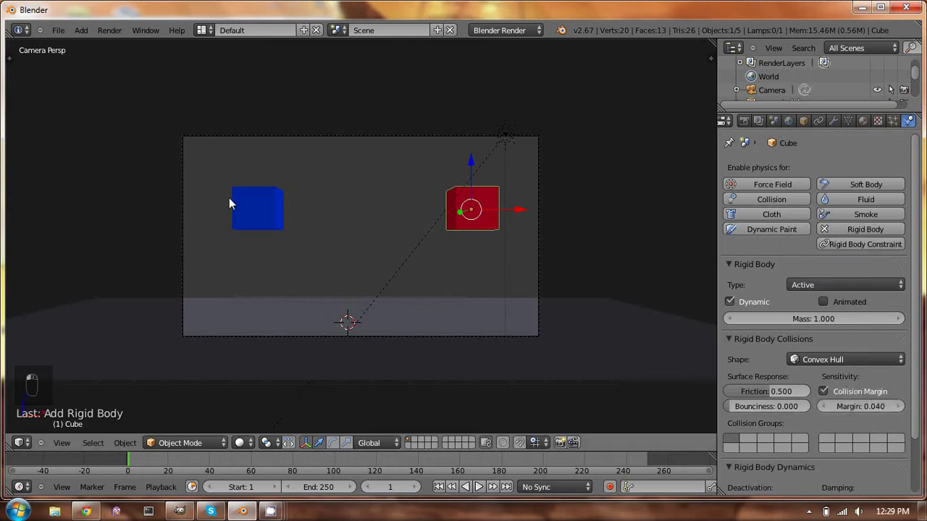
{"action": "right_click", "coordinate": [229, 198]}
{"action": "left_click", "coordinate": [832, 394]}
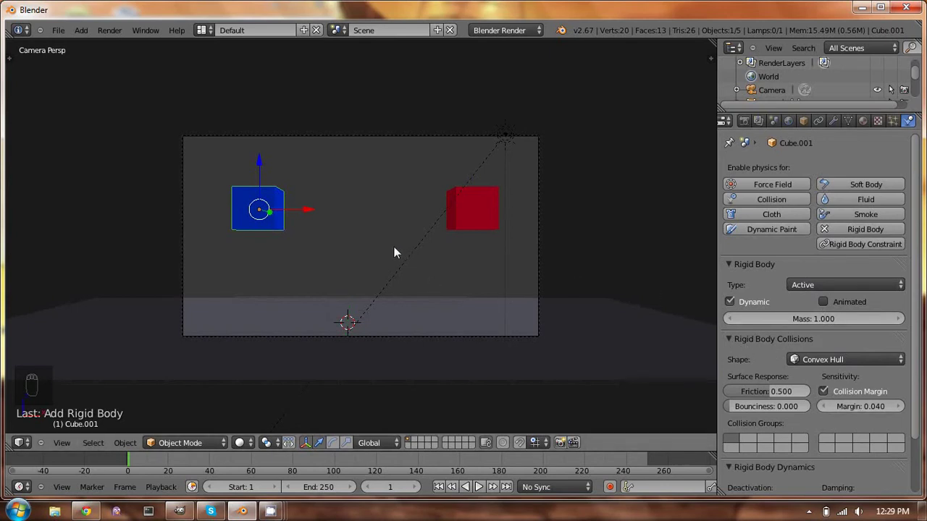
Play the simulation twice with Alt+A, rewinding to frame 1 each time, then enlarge the timeline
{"action": "key", "text": "alt+a"}
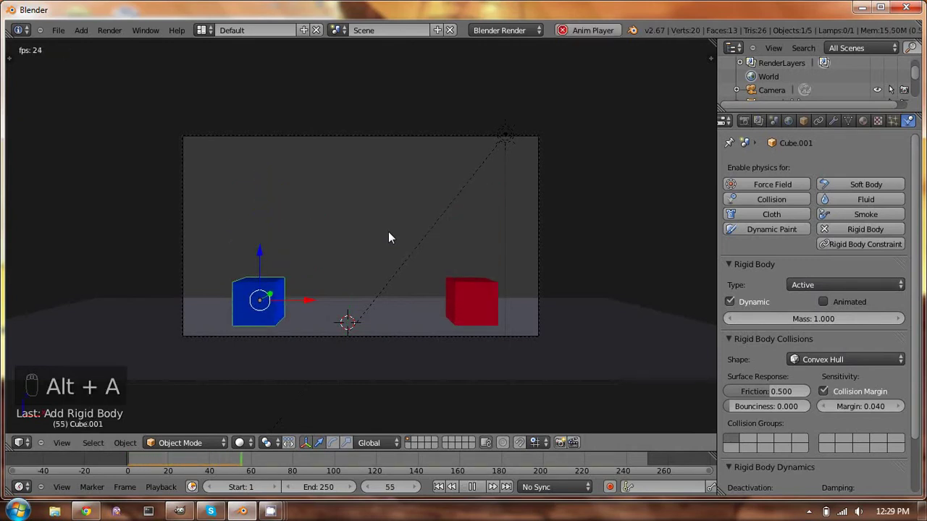
{"action": "key", "text": "alt+a"}
{"action": "key", "text": "shift+Left"}
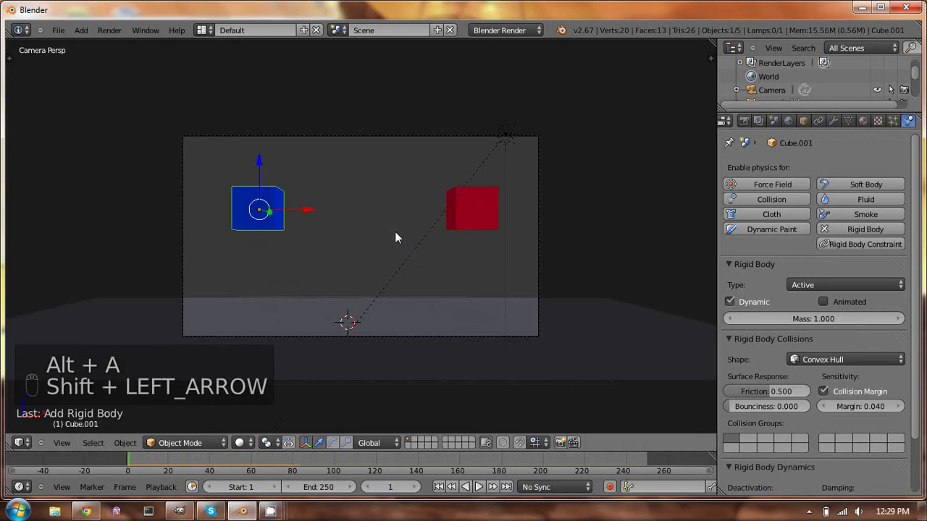
{"action": "key", "text": "alt+a"}
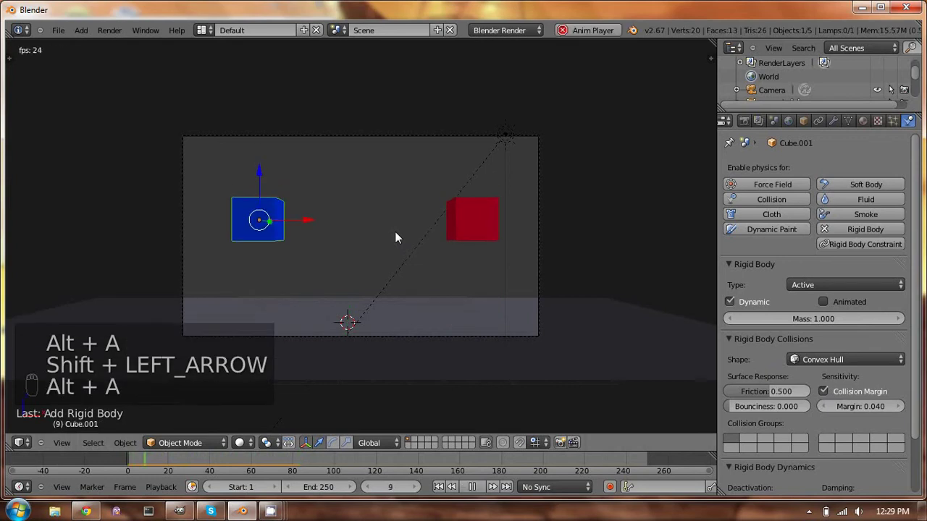
{"action": "key", "text": "alt+a"}
{"action": "key", "text": "shift+Left"}
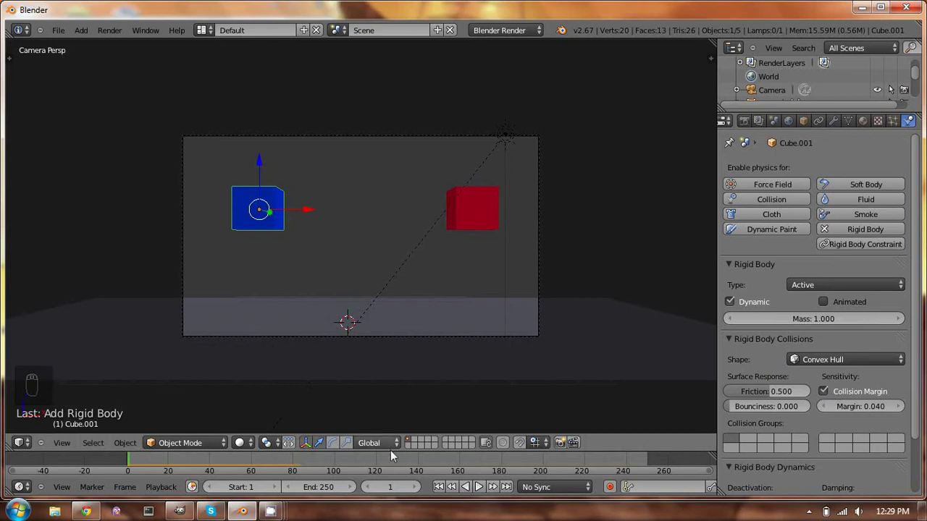
{"action": "left_click_drag", "start_coordinate": [390, 450], "coordinate": [390, 395]}
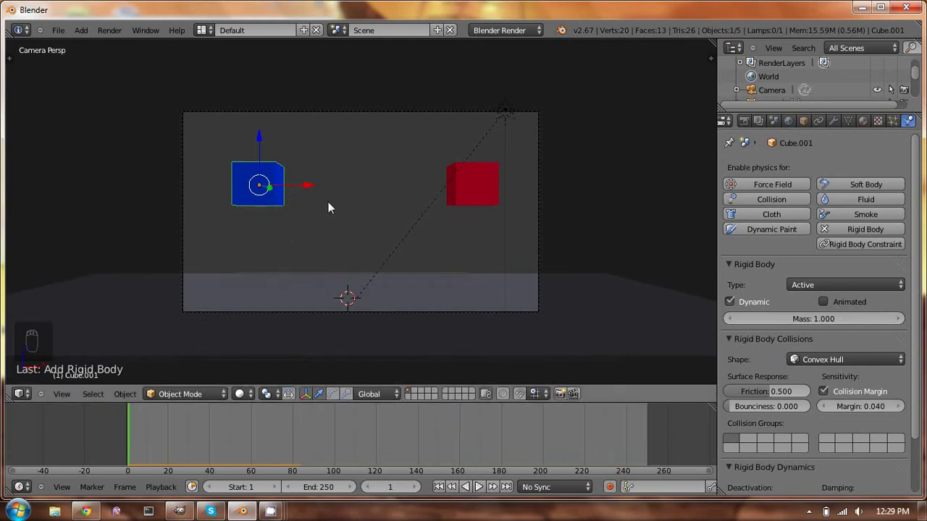
Keyframe the blue cube's LocRot at frame 0, then slide it right and keyframe again at frame 40
{"action": "key", "text": "i"}
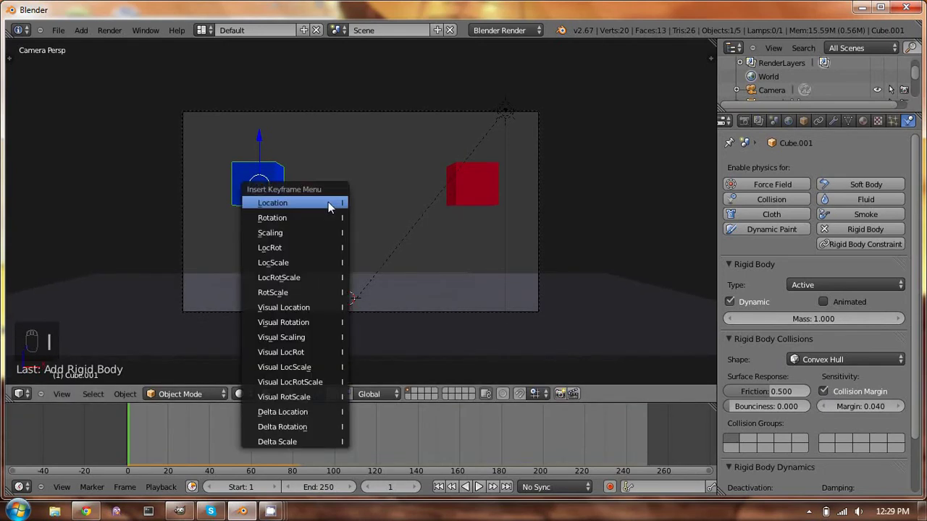
{"action": "left_click", "coordinate": [337, 246]}
{"action": "left_click_drag", "start_coordinate": [245, 440], "coordinate": [210, 436]}
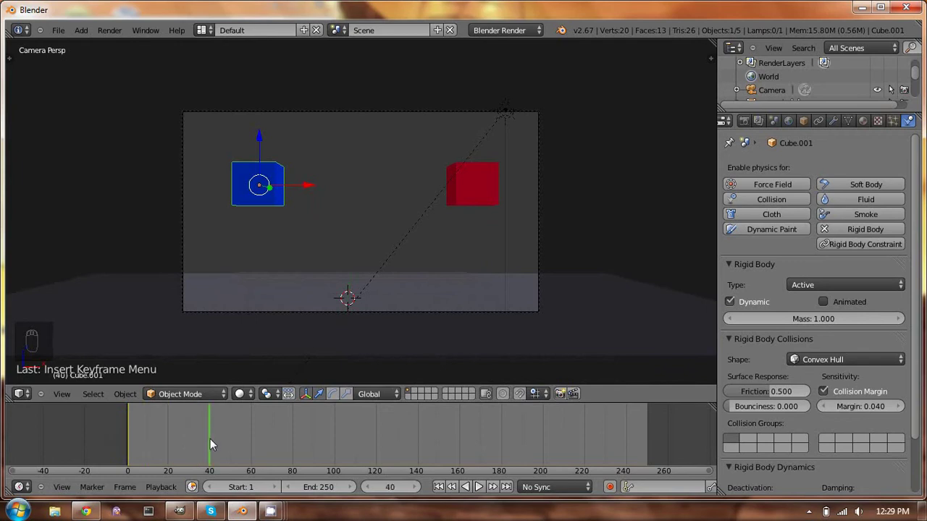
{"action": "left_click_drag", "start_coordinate": [308, 189], "coordinate": [523, 191]}
{"action": "key", "text": "i"}
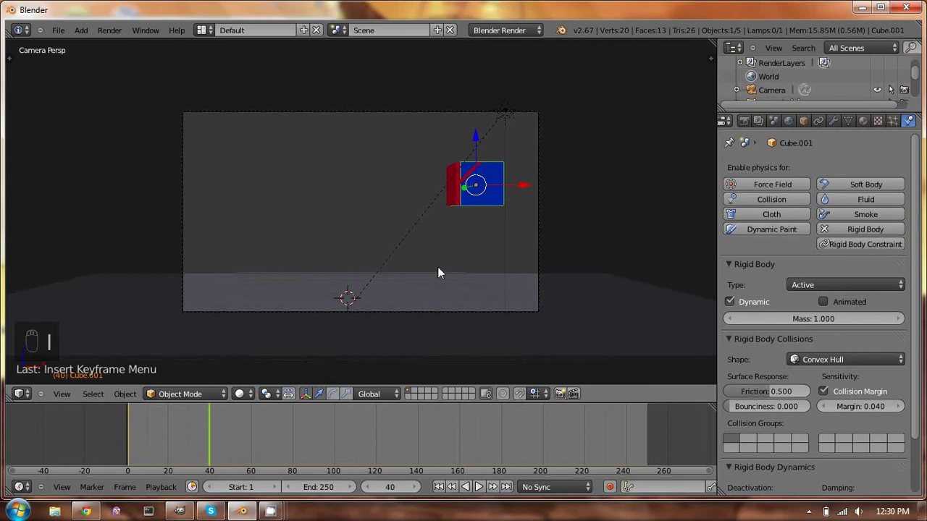
Slide the red cube left and insert a LocRot keyframe at frame 40
{"action": "right_click", "coordinate": [452, 195]}
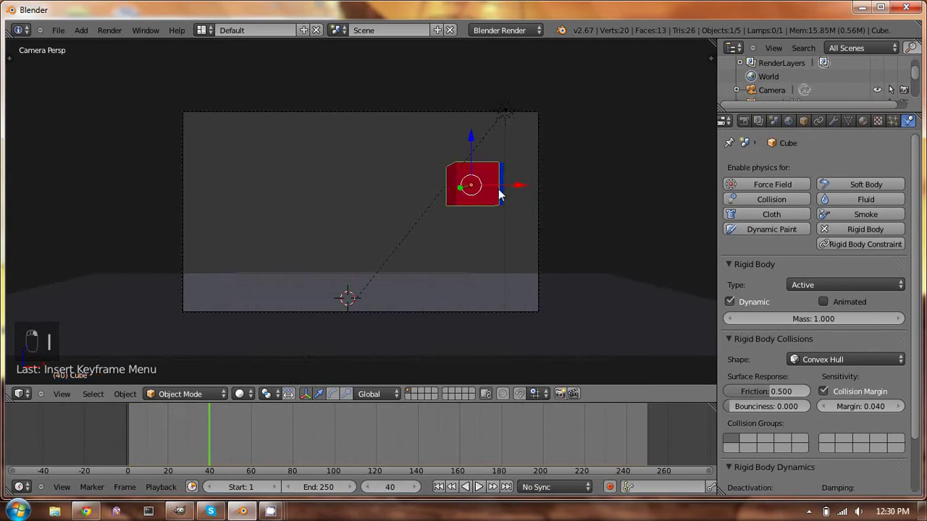
{"action": "left_click_drag", "start_coordinate": [509, 189], "coordinate": [270, 188]}
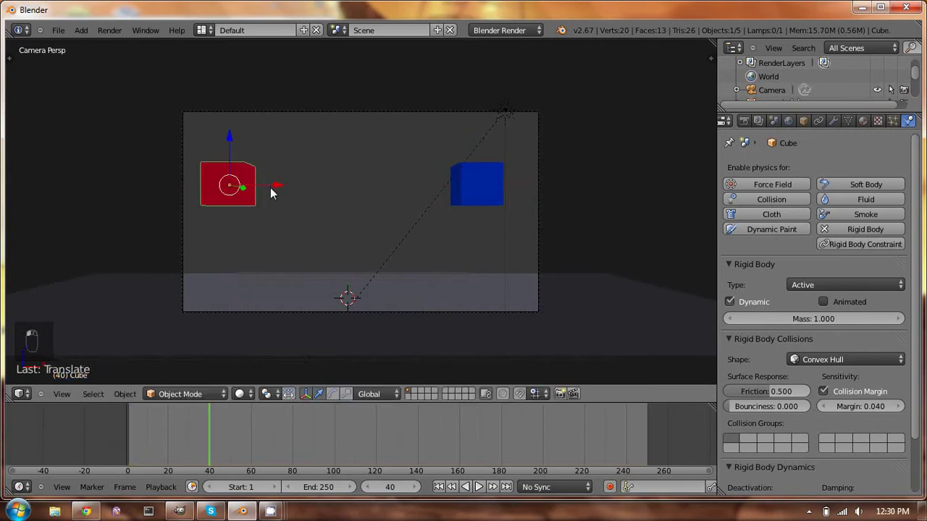
{"action": "key", "text": "i"}
{"action": "left_click", "coordinate": [270, 188]}
At frame 0 move the red cube back to the right and keyframe its LocRot
{"action": "left_click_drag", "start_coordinate": [208, 444], "coordinate": [120, 445]}
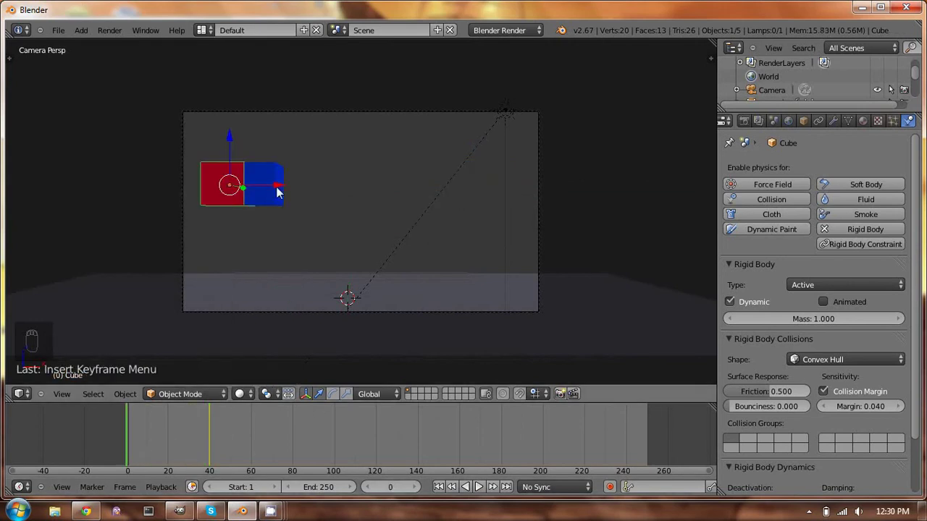
{"action": "left_click_drag", "start_coordinate": [283, 191], "coordinate": [533, 186]}
{"action": "left_click", "coordinate": [532, 186]}
{"action": "key", "text": "i"}
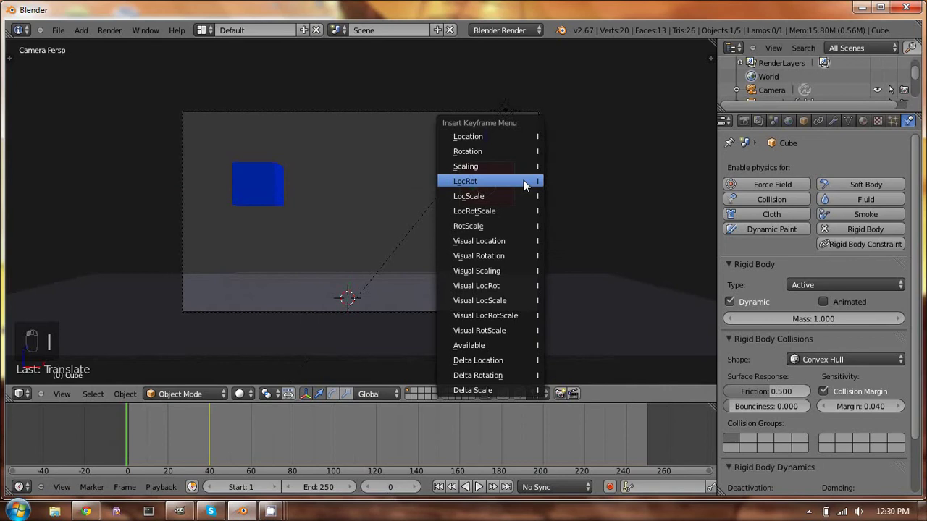
{"action": "left_click", "coordinate": [524, 182]}
{"action": "left_click_drag", "start_coordinate": [126, 436], "coordinate": [89, 444]}
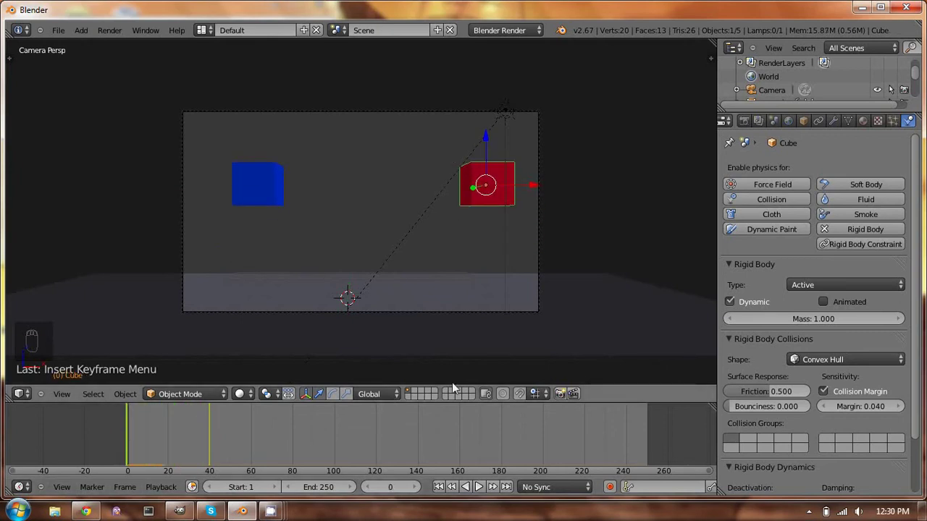
Tick Animated on the blue cube's rigid body and scrub the timeline to check its slide
{"action": "right_click", "coordinate": [288, 183]}
{"action": "left_click", "coordinate": [824, 302]}
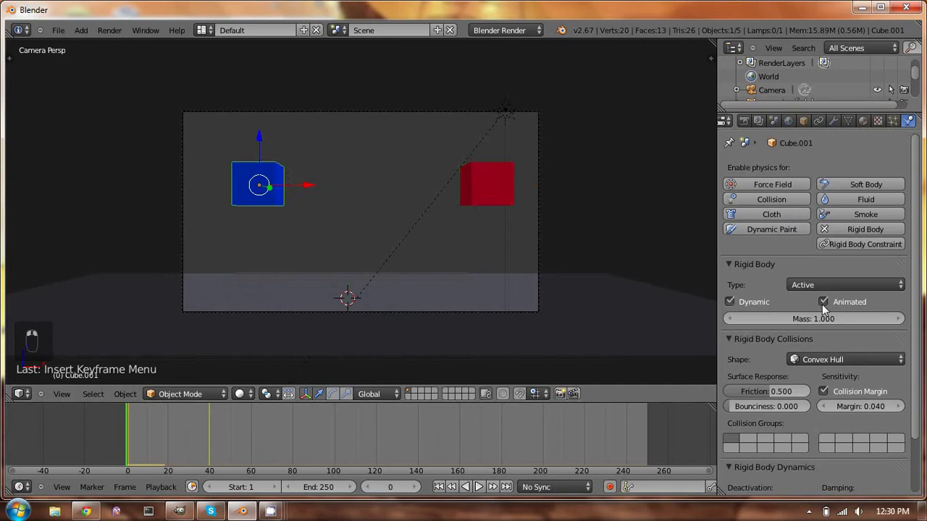
{"action": "left_click", "coordinate": [132, 439]}
{"action": "mouse_move", "coordinate": [137, 436]}
{"action": "left_mouse_down"}
{"action": "mouse_move", "coordinate": [173, 435]}
{"action": "mouse_move", "coordinate": [123, 438]}
{"action": "mouse_move", "coordinate": [200, 432]}
{"action": "mouse_move", "coordinate": [162, 438]}
{"action": "left_mouse_up"}
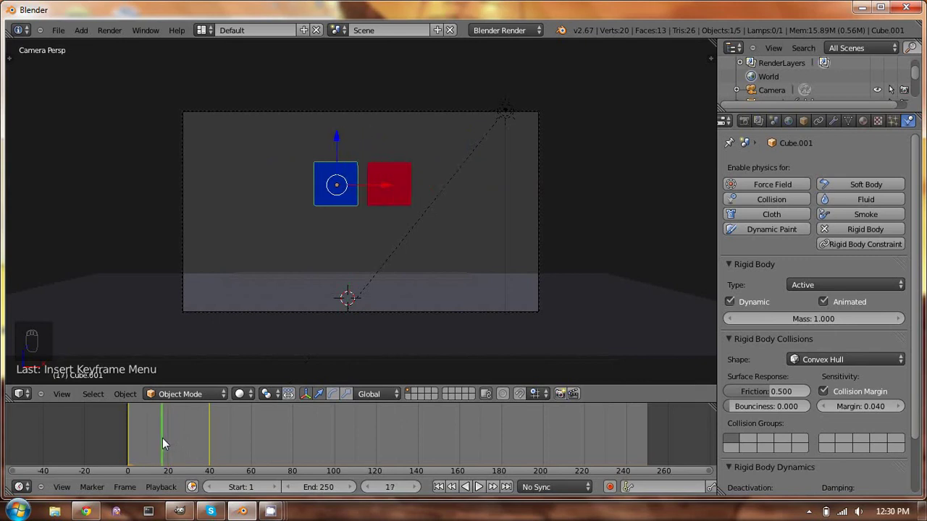
At frame 17, switch off the blue and red cubes' Animated setting and keyframe it
{"action": "key", "text": "Right"}
{"action": "key", "text": "Left"}
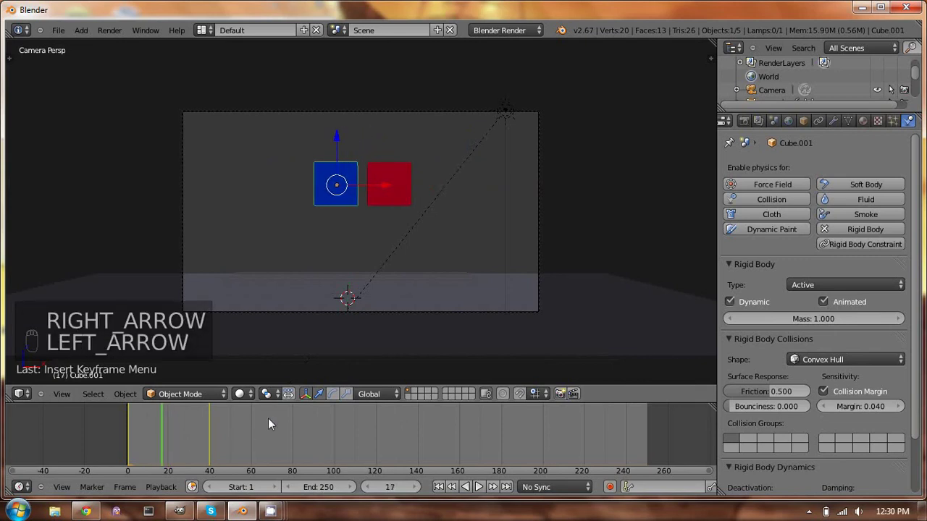
{"action": "key", "text": "Right"}
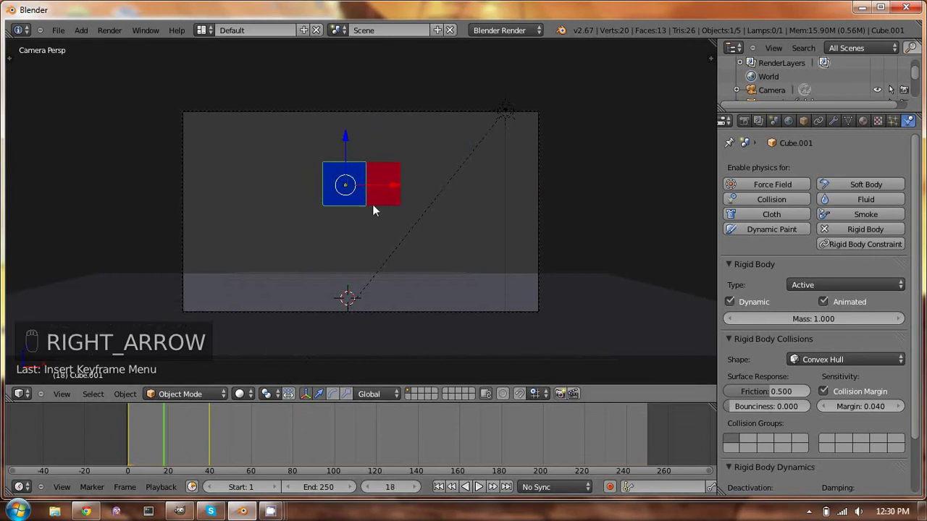
{"action": "key", "text": "z"}
{"action": "key", "text": "z"}
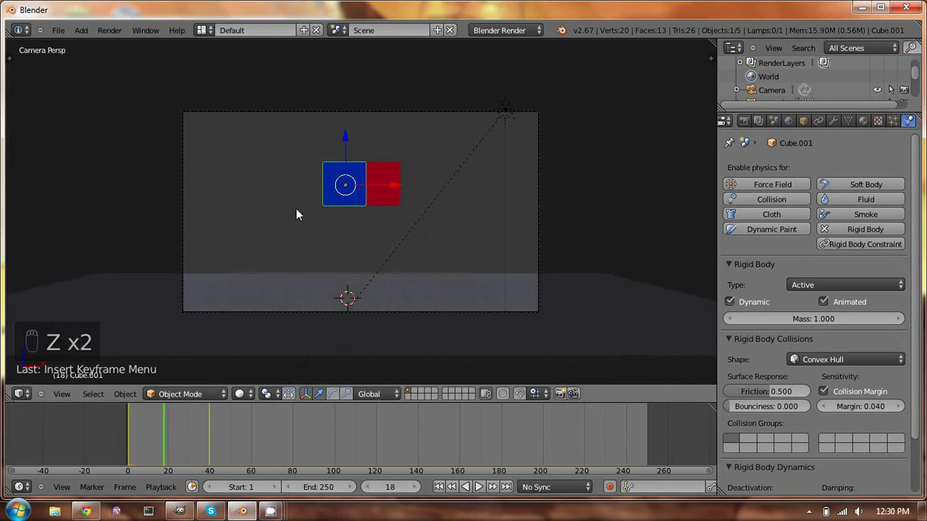
{"action": "key", "text": "Left"}
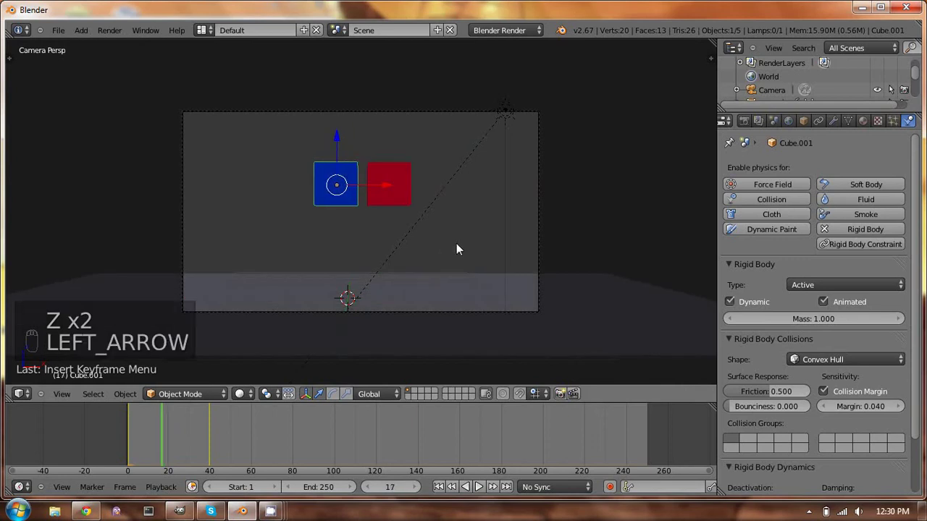
{"action": "left_click", "coordinate": [825, 302]}
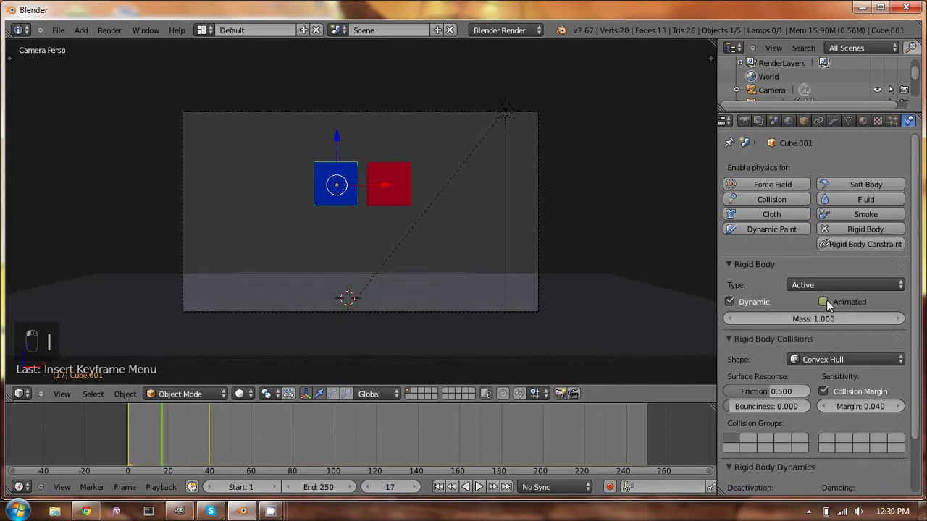
{"action": "right_click", "coordinate": [384, 178]}
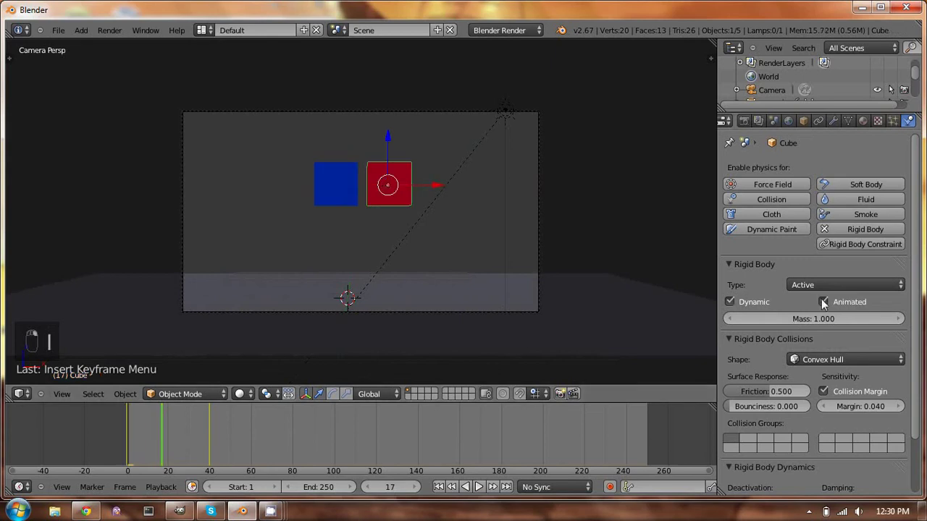
{"action": "key", "text": "i"}
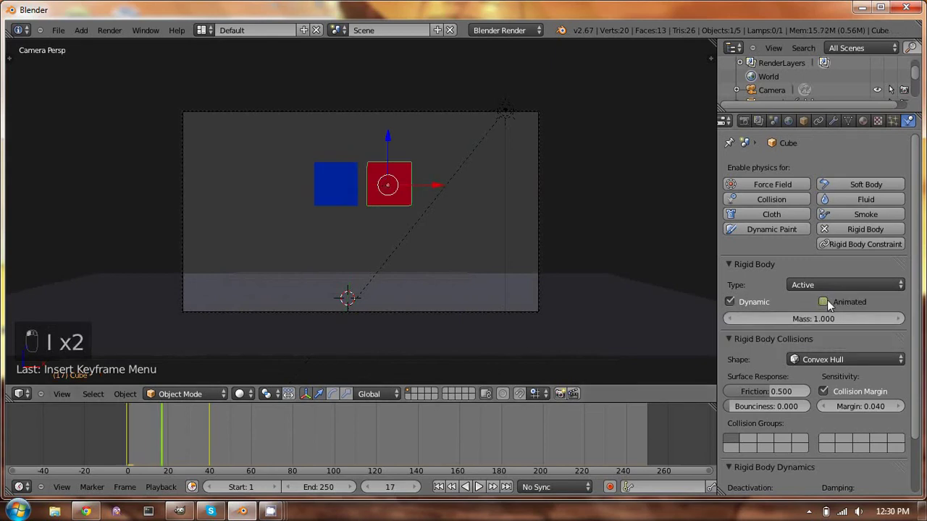
{"action": "key", "text": "i"}
Keyframe both cubes' Animated setting at the start, turning it on at frame 0 for the red cube
{"action": "right_click", "coordinate": [335, 189]}
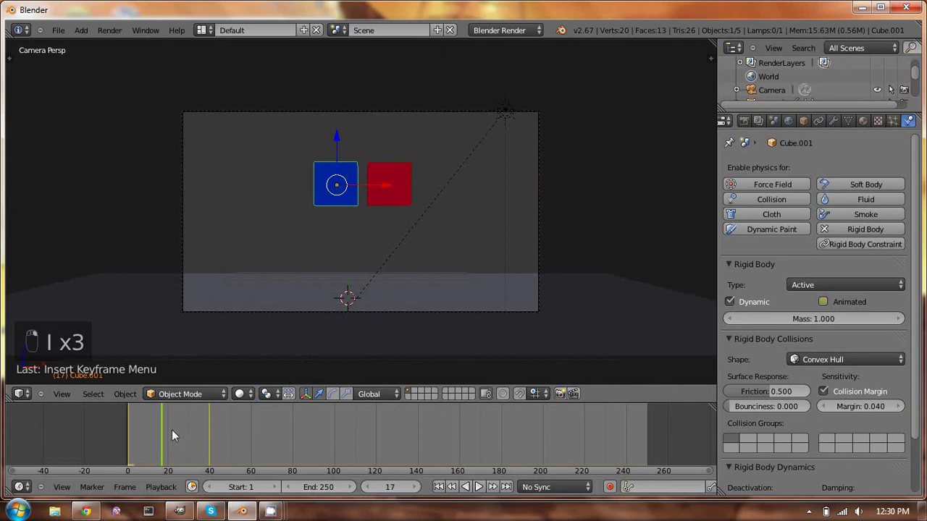
{"action": "left_click_drag", "start_coordinate": [158, 430], "coordinate": [128, 436]}
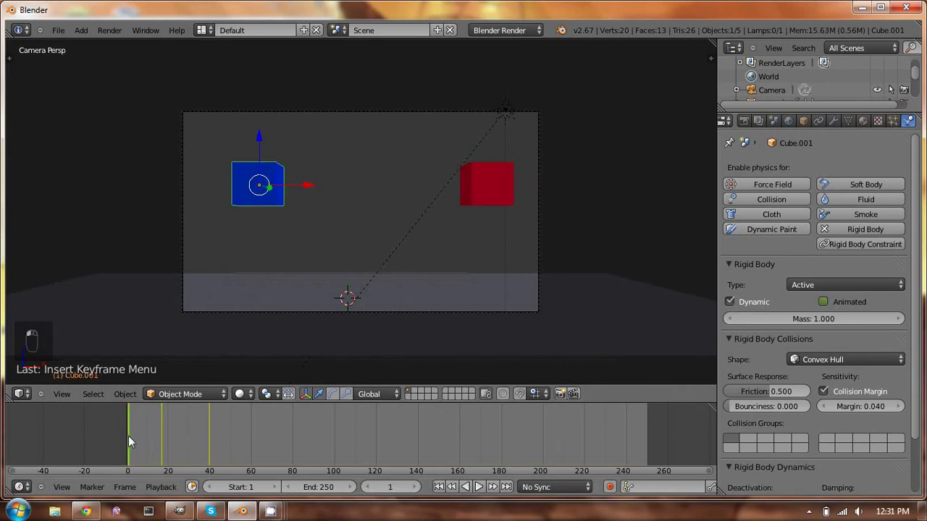
{"action": "key", "text": "i"}
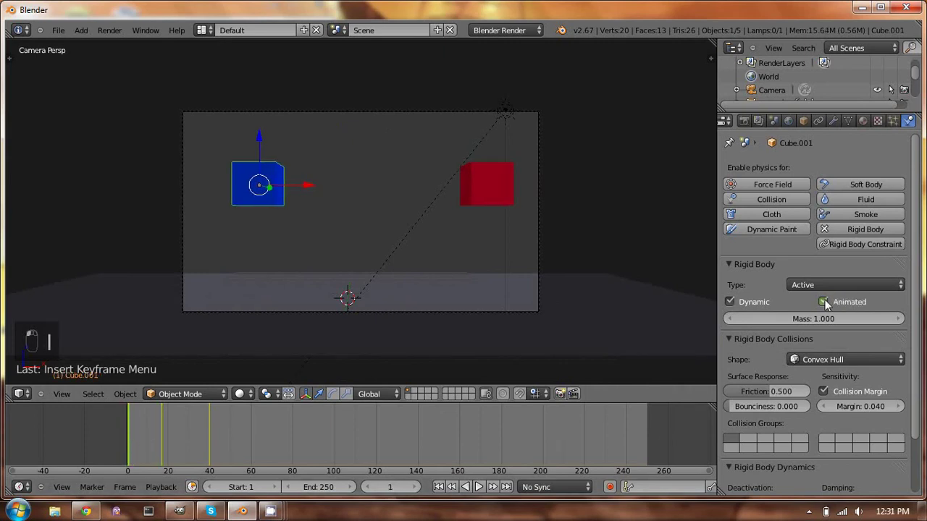
{"action": "right_click", "coordinate": [466, 204]}
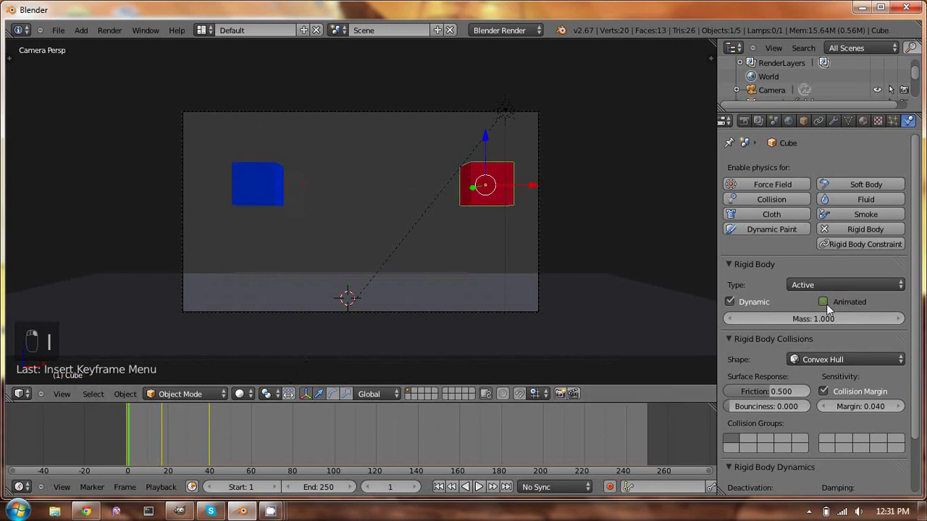
{"action": "key", "text": "i"}
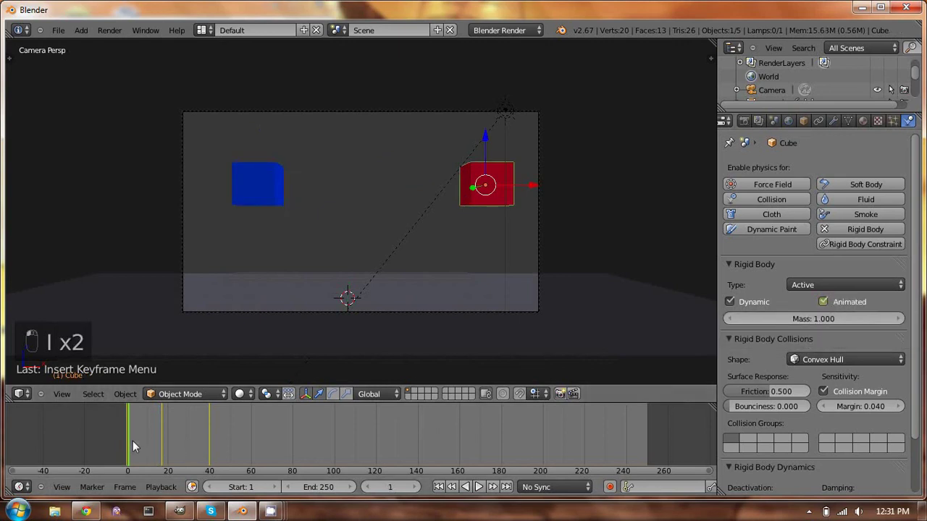
{"action": "mouse_move", "coordinate": [154, 437]}
{"action": "left_mouse_down"}
{"action": "mouse_move", "coordinate": [169, 437]}
{"action": "mouse_move", "coordinate": [123, 443]}
{"action": "left_mouse_up"}
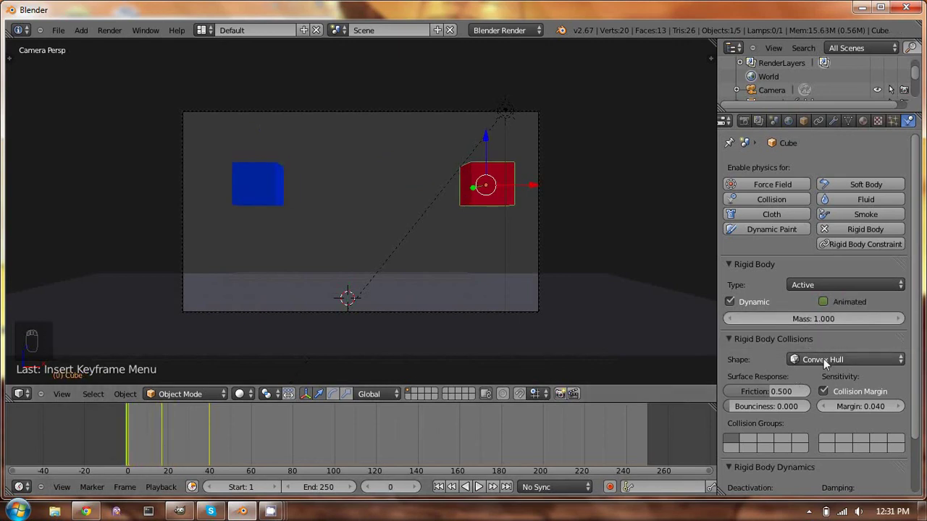
{"action": "left_click", "coordinate": [824, 301]}
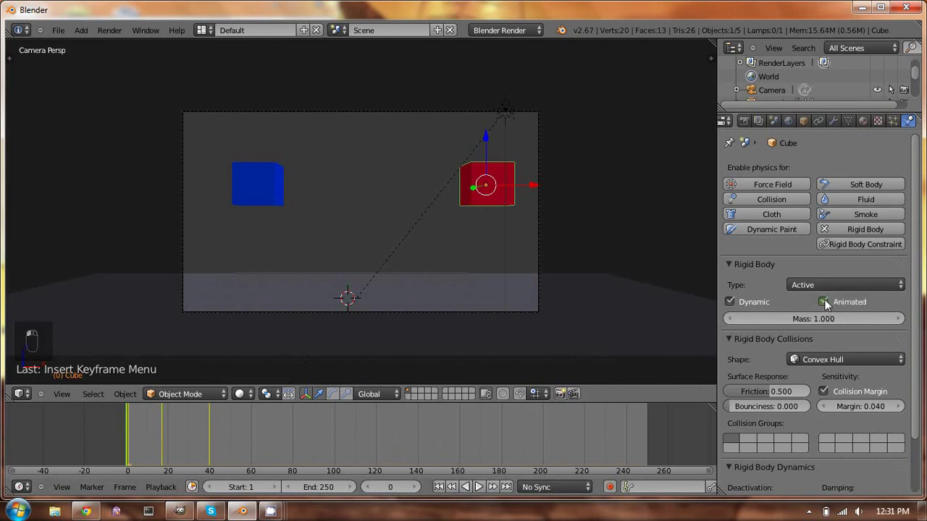
{"action": "key", "text": "i"}
At frame 1, turn the red cube's Animated setting back on and keyframe it
{"action": "key", "text": "Right"}
{"action": "key", "text": "Right"}
{"action": "key", "text": "Right"}
{"action": "key", "text": "Right"}
{"action": "key", "text": "Right"}
{"action": "key", "text": "Right"}
{"action": "key", "text": "Right"}
{"action": "key", "text": "Right"}
{"action": "key", "text": "Right"}
{"action": "key", "text": "Right"}
{"action": "key", "text": "Right"}
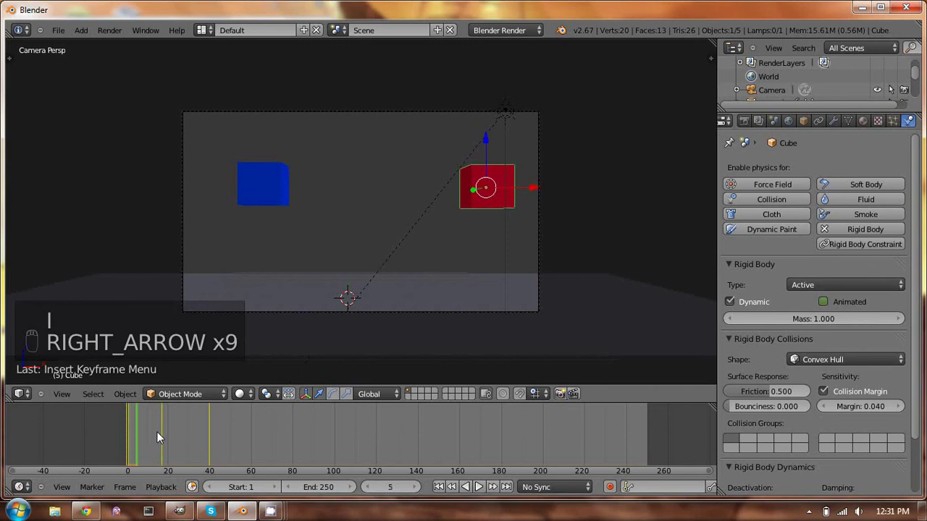
{"action": "key", "text": "Left"}
{"action": "key", "text": "Left"}
{"action": "key", "text": "Left"}
{"action": "key", "text": "Left"}
{"action": "key", "text": "Left"}
{"action": "key", "text": "Left"}
{"action": "key", "text": "Left"}
{"action": "key", "text": "Left"}
{"action": "key", "text": "Left"}
{"action": "key", "text": "Left"}
{"action": "key", "text": "Left"}
{"action": "key", "text": "Right"}
{"action": "key", "text": "Left"}
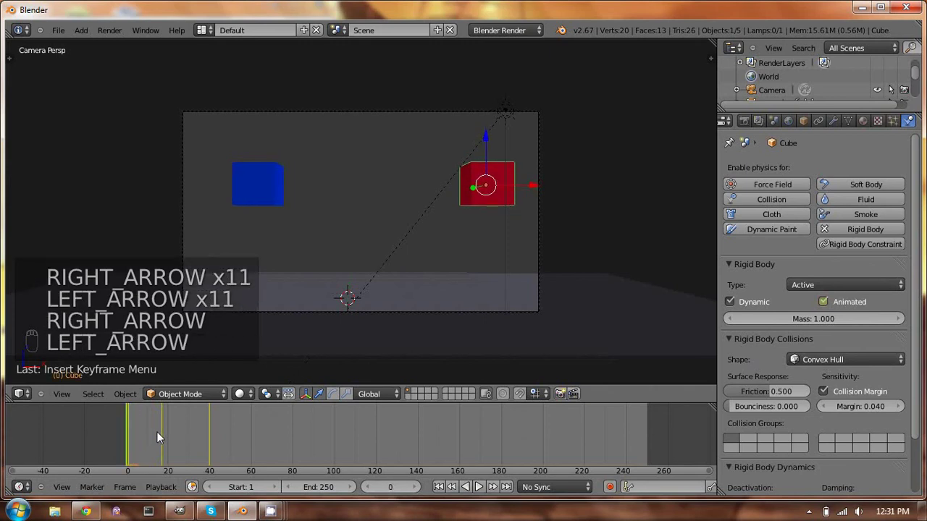
{"action": "key", "text": "Right"}
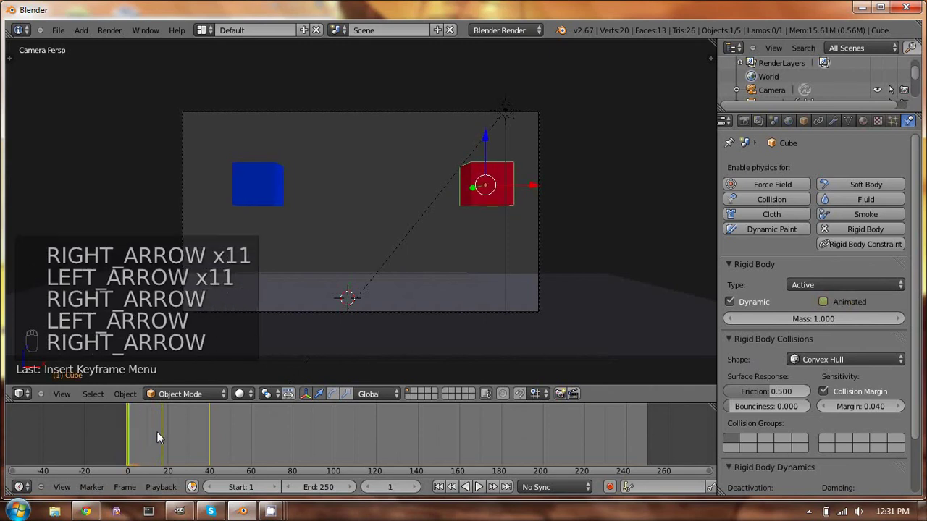
{"action": "left_click", "coordinate": [823, 302]}
{"action": "key", "text": "i"}
{"action": "key", "text": "i"}
{"action": "key", "text": "Right"}
{"action": "key", "text": "Right"}
{"action": "key", "text": "Right"}
{"action": "key", "text": "Right"}
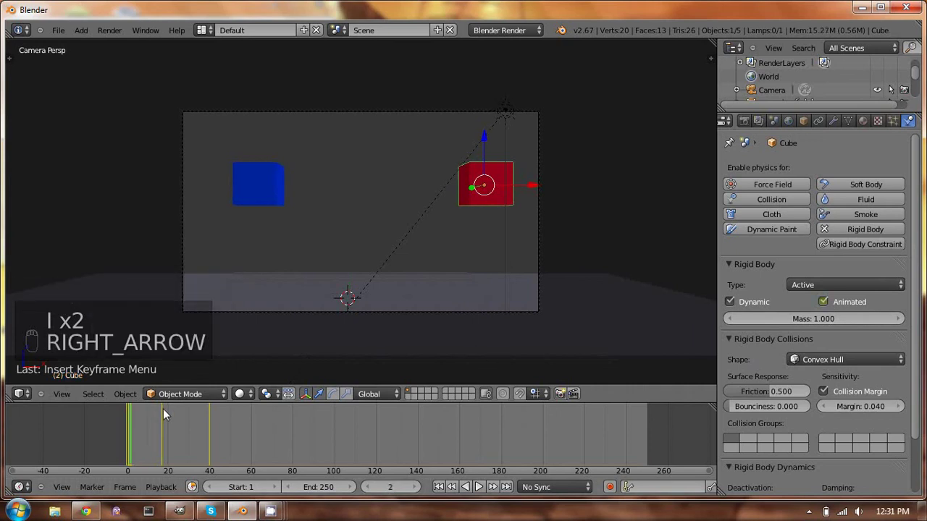
Step from frame 17 to frame 25 to watch the cubes collide and tumble
{"action": "key", "text": "Right"}
{"action": "key", "text": "Right"}
{"action": "key", "text": "Right"}
{"action": "key", "text": "Right"}
{"action": "key", "text": "Right"}
{"action": "key", "text": "Right"}
{"action": "key", "text": "Right"}
{"action": "key", "text": "Right"}
{"action": "key", "text": "Right"}
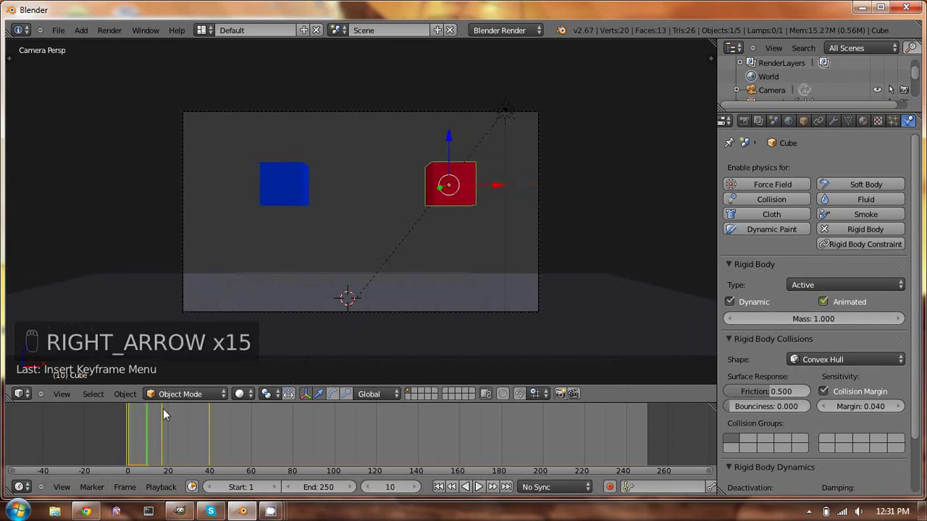
{"action": "key", "text": "Right"}
{"action": "key", "text": "Right"}
{"action": "key", "text": "Right"}
{"action": "key", "text": "Right"}
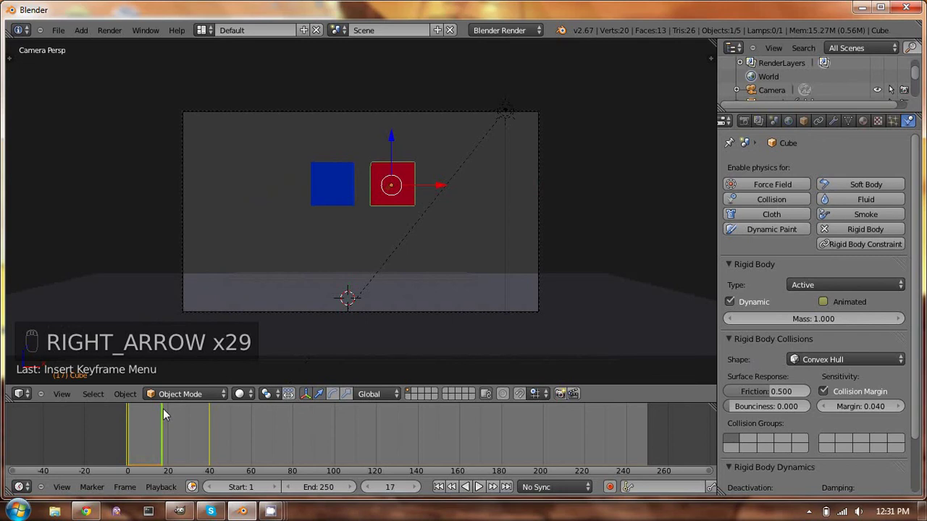
{"action": "right_click", "coordinate": [313, 192]}
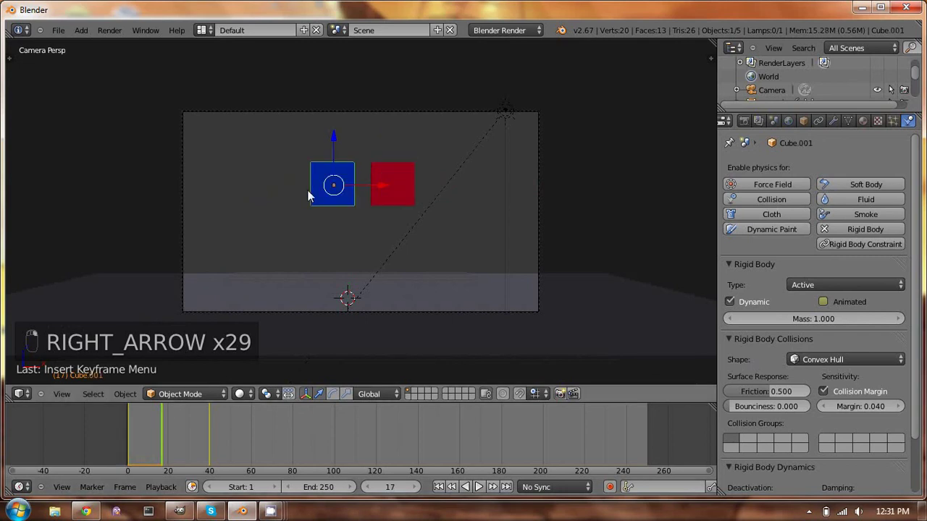
{"action": "key", "text": "Right"}
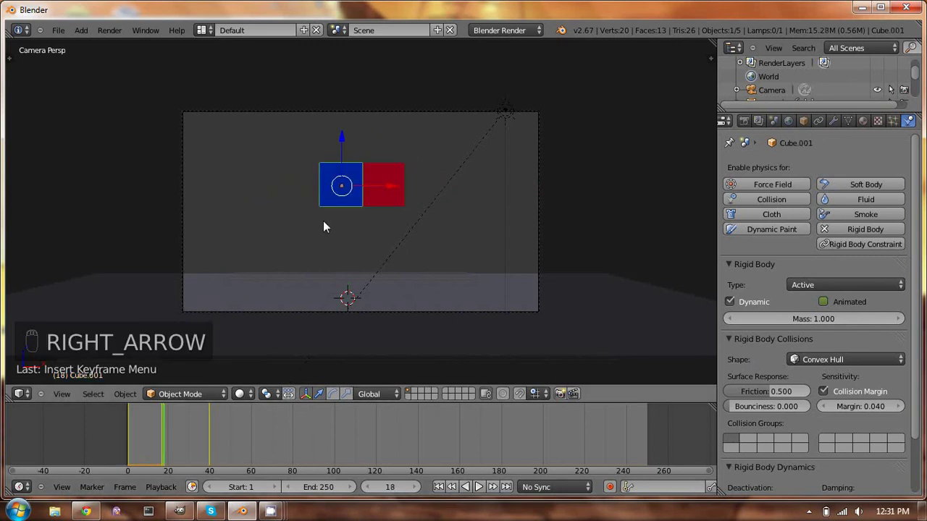
{"action": "key", "text": "Right"}
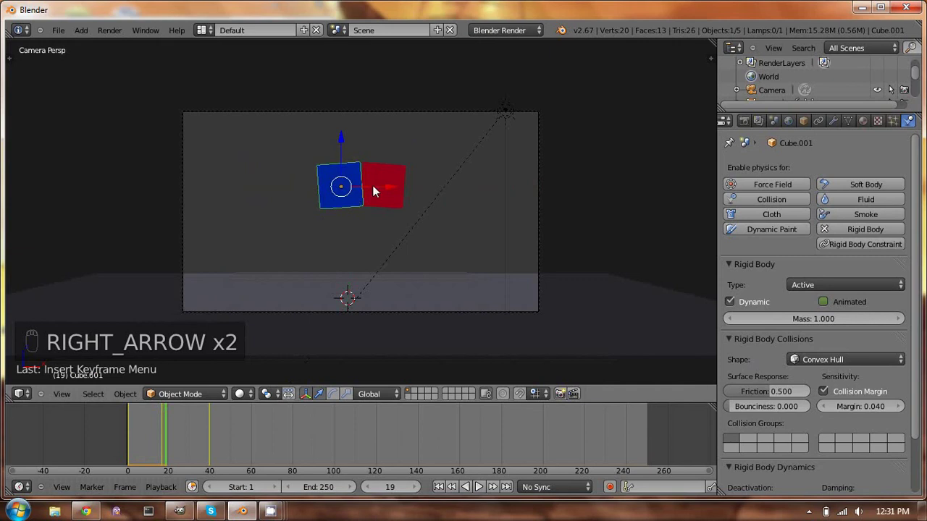
{"action": "key", "text": "Right"}
{"action": "key", "text": "Right"}
{"action": "key", "text": "Right"}
{"action": "key", "text": "Right"}
{"action": "key", "text": "Right"}
{"action": "key", "text": "Right"}
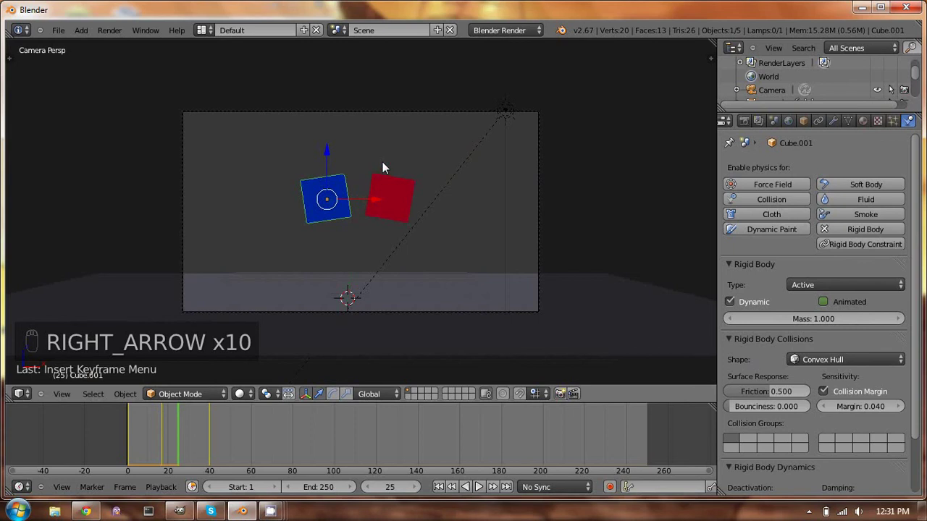
Rewind to the first frame and play the animation, then replay it from the start
{"action": "key", "text": "shift+Left"}
{"action": "key", "text": "alt+a"}
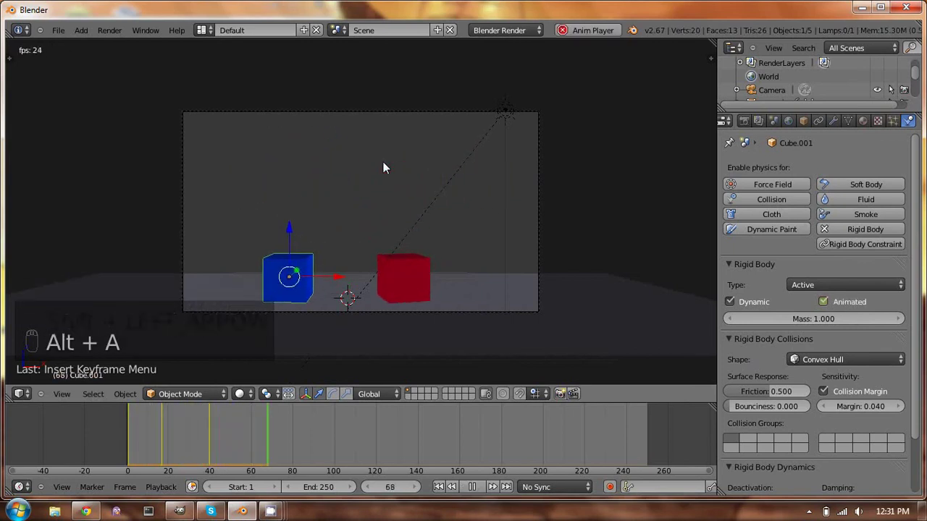
{"action": "key", "text": "alt+a"}
{"action": "key", "text": "shift+Left"}
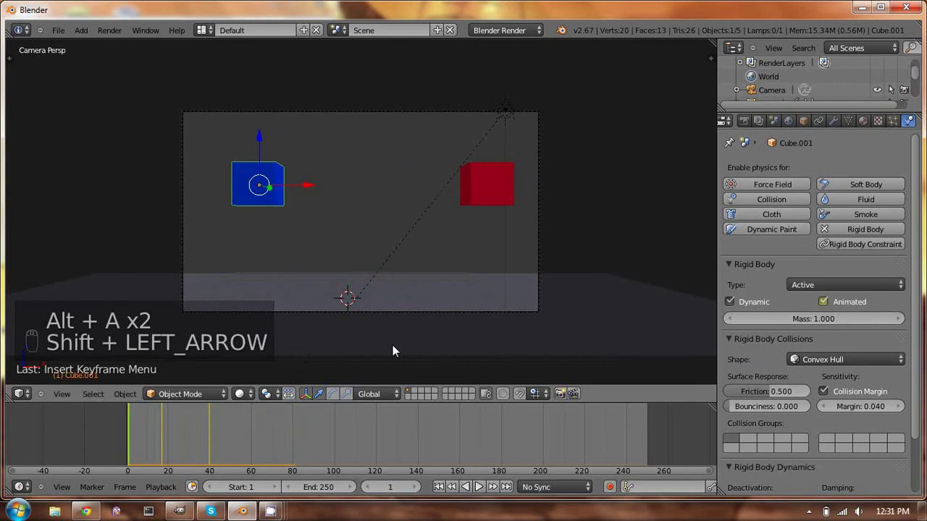
{"action": "key", "text": "alt+a"}
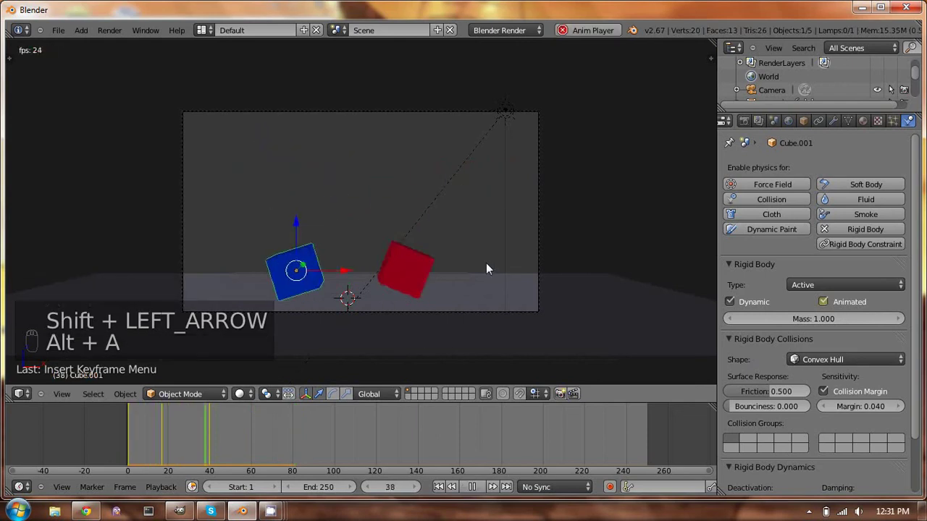